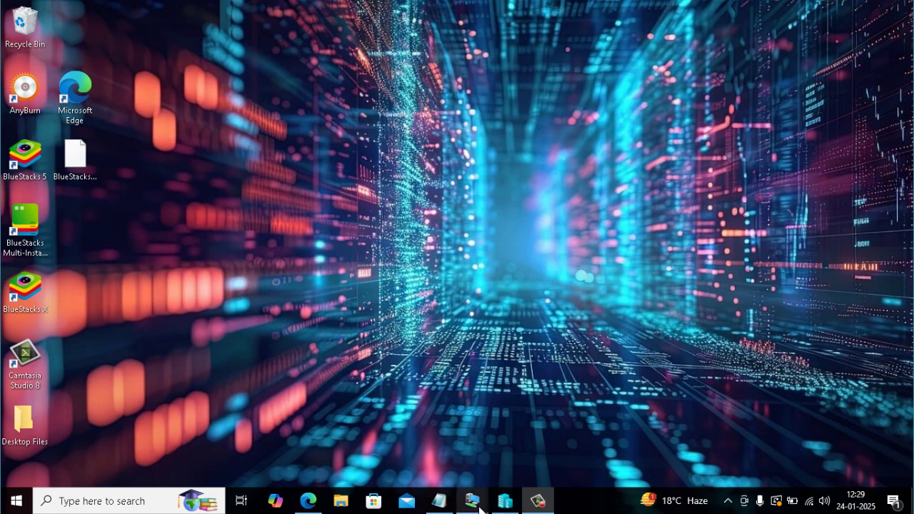
# Switch to the MECM01 virtual machine and open the Administration workspace in the Configuration Manager console
pyautogui.moveTo(472, 501)
pyautogui.click(519, 462)
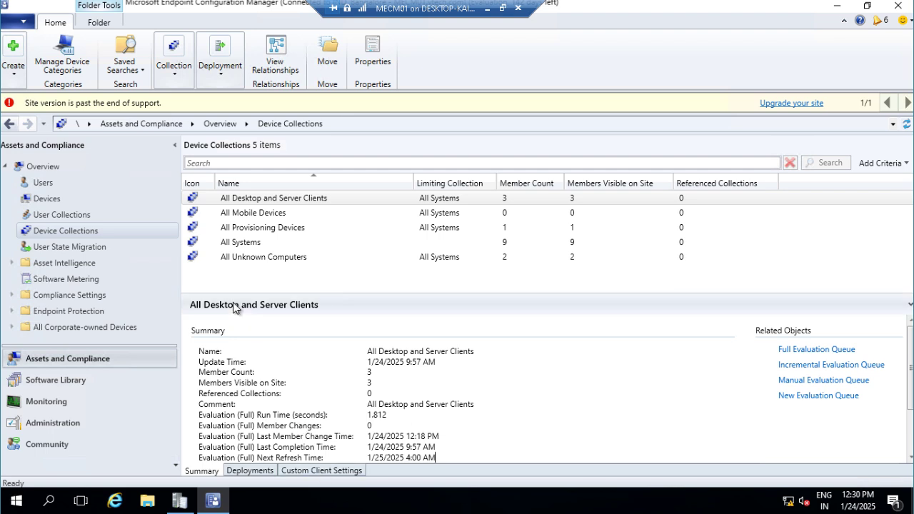
pyautogui.click(58, 385)
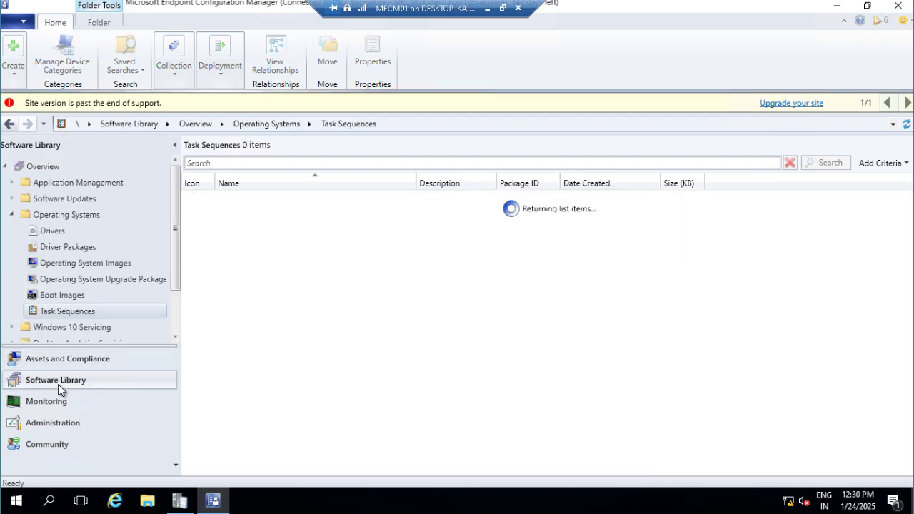
pyautogui.click(49, 421)
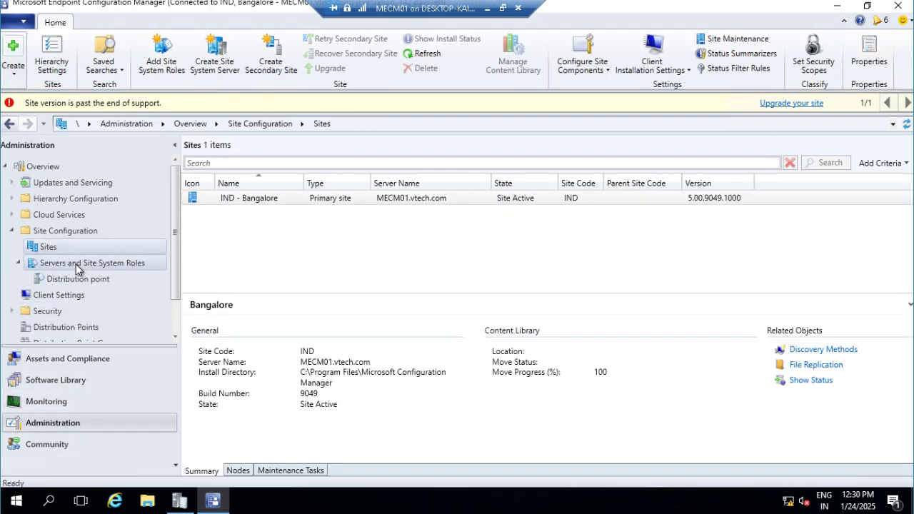
# List the site system servers that hold the Distribution point role
pyautogui.click(76, 264)
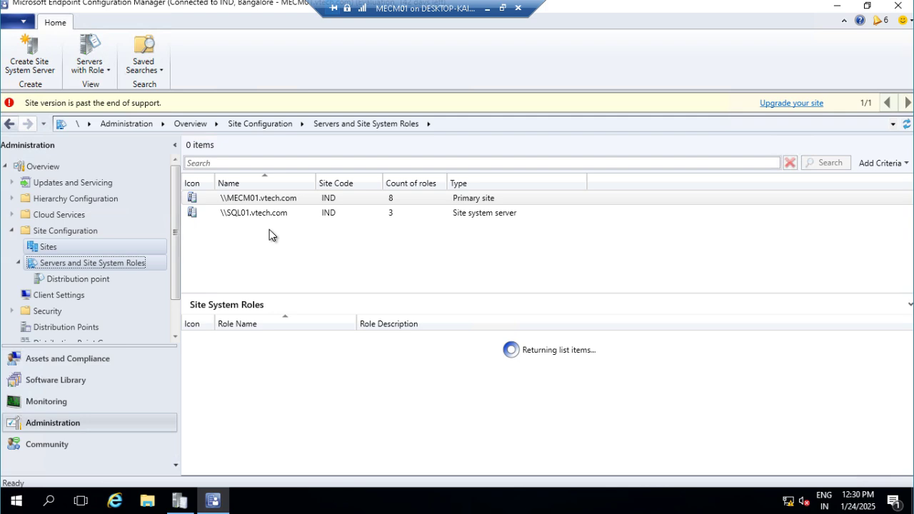
pyautogui.rightClick(120, 261)
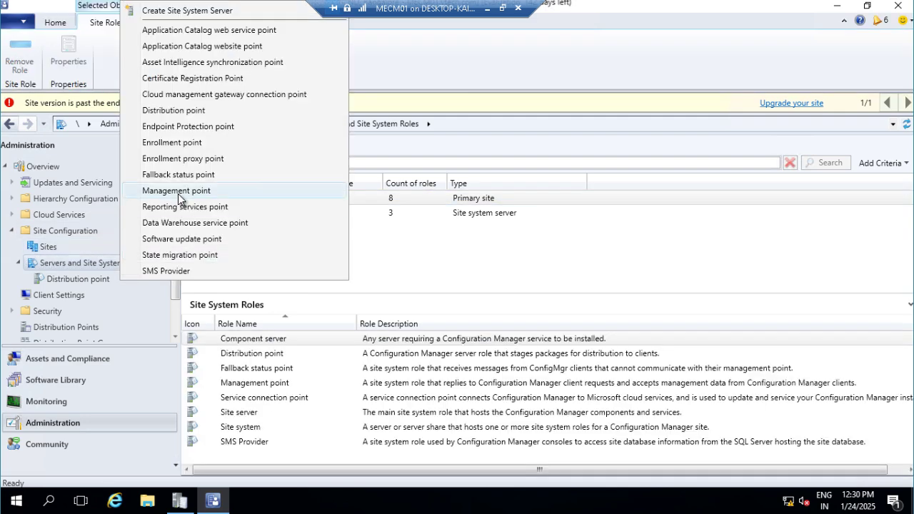
pyautogui.click(174, 109)
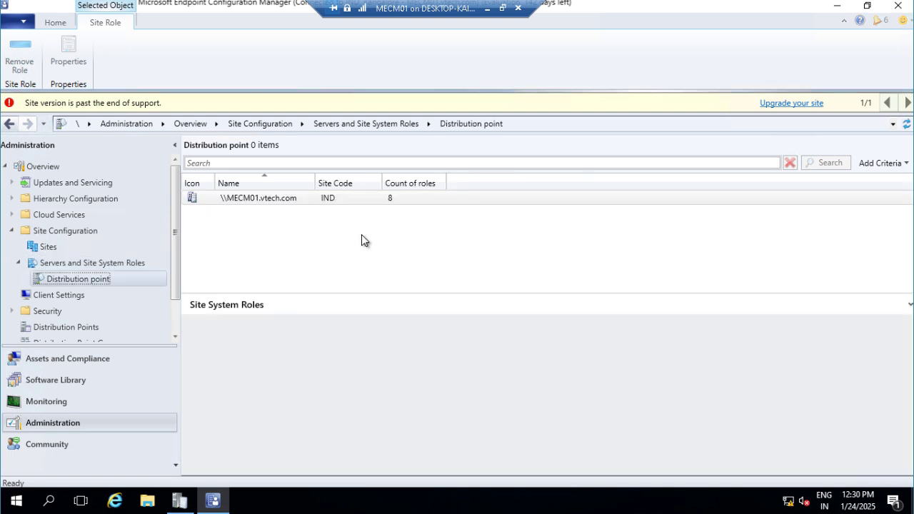
# Open the properties of MECM01's Distribution point role and review its PXE settings
pyautogui.click(256, 353)
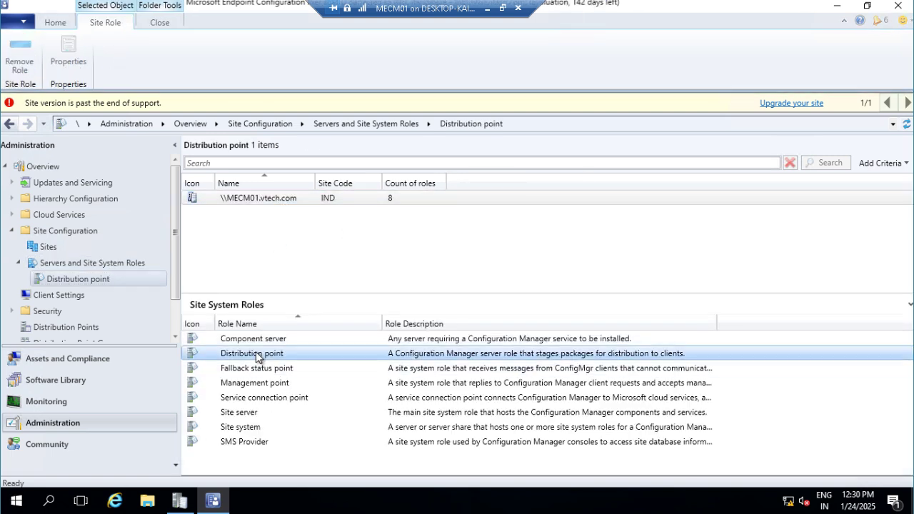
pyautogui.rightClick(255, 354)
pyautogui.click(296, 380)
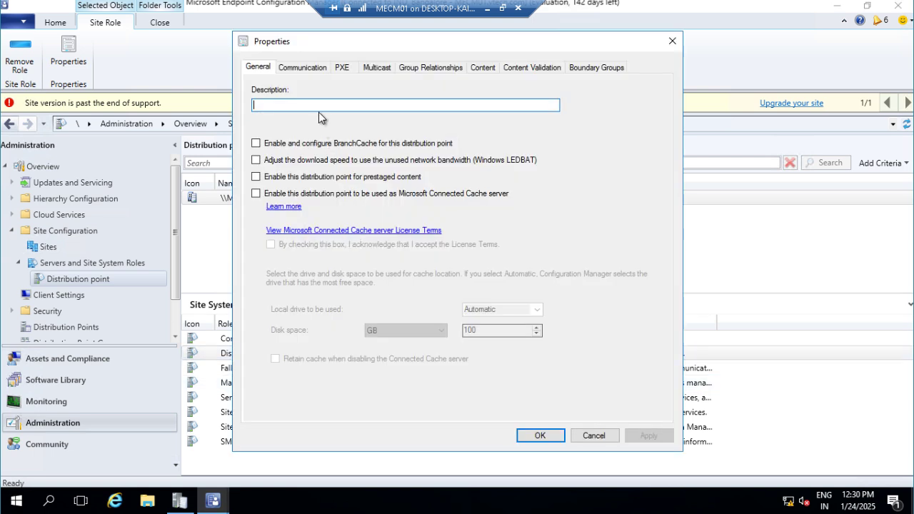
pyautogui.click(342, 67)
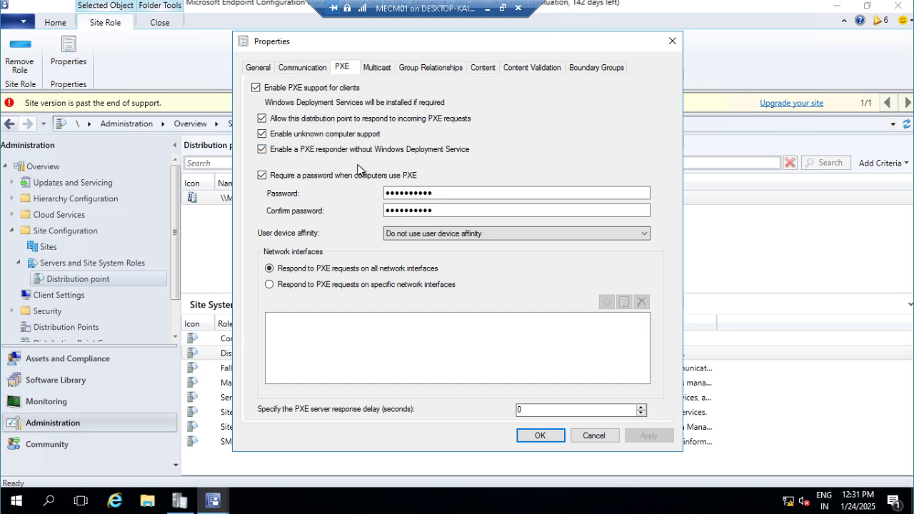
# Open the Windows Services console on MECM01
pyautogui.press('super+r')
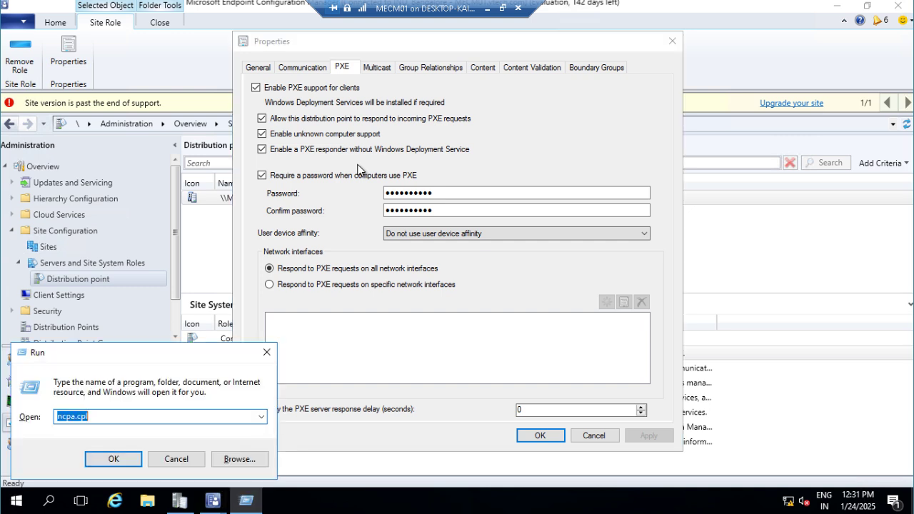
pyautogui.write('c')
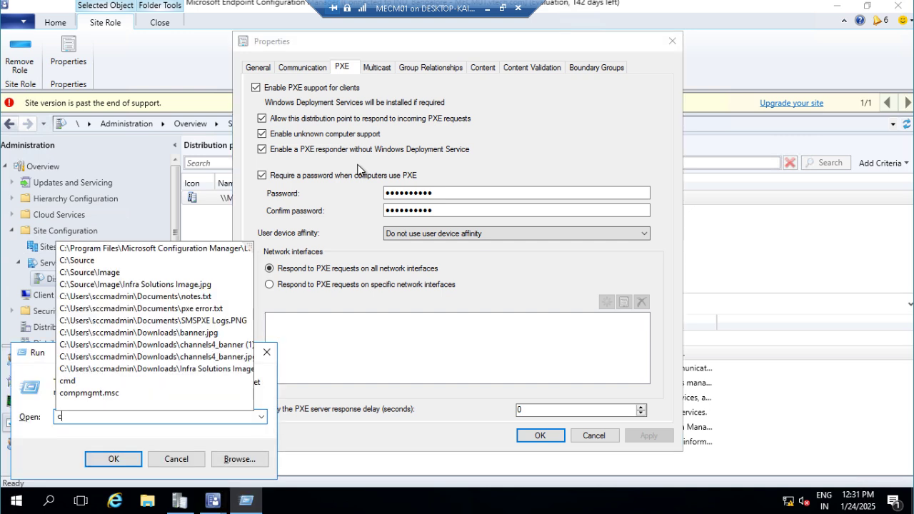
pyautogui.press('BackSpace')
pyautogui.write('ser')
pyautogui.press('Down')
pyautogui.press('Return')
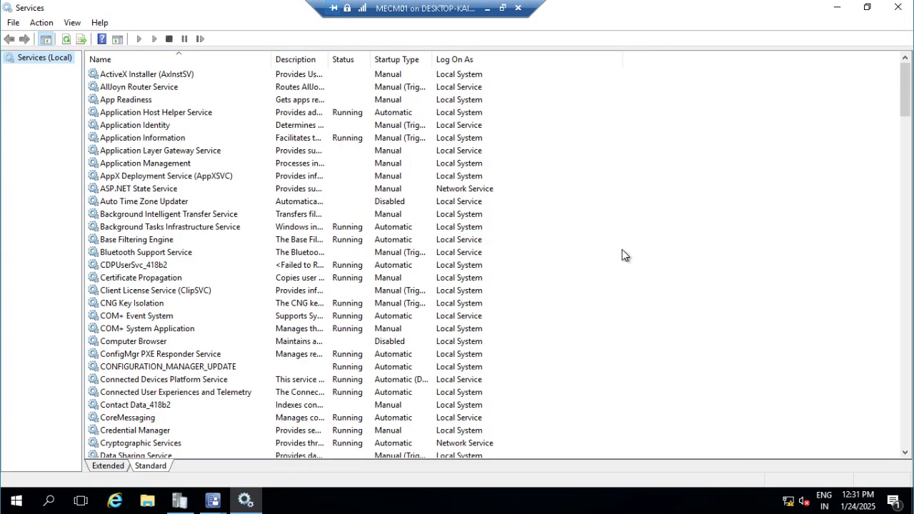
# Find the ConfigMgr PXE Responder Service, check its status, and close the Services console
pyautogui.click(575, 278)
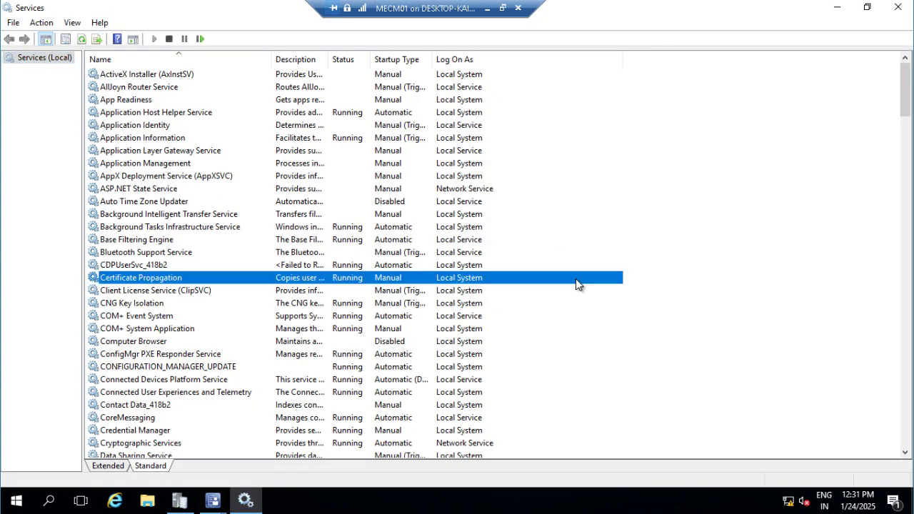
pyautogui.press('p')
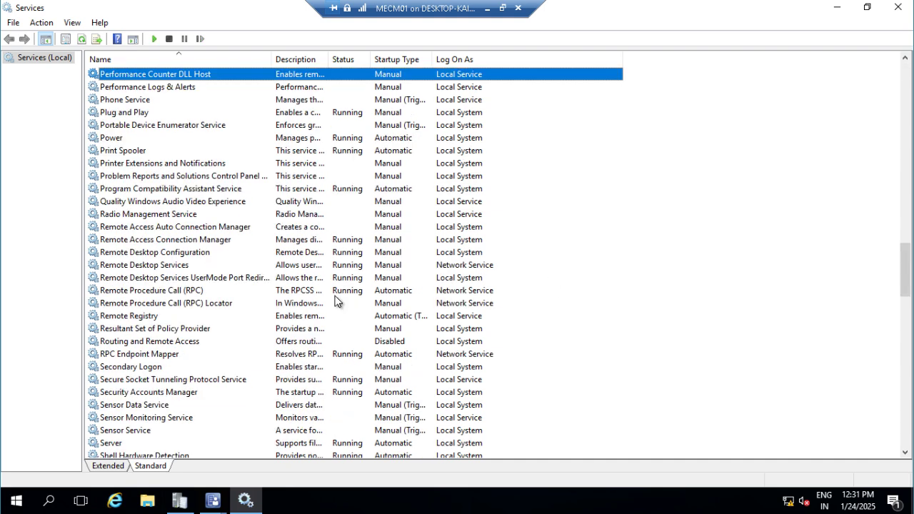
pyautogui.write('con')
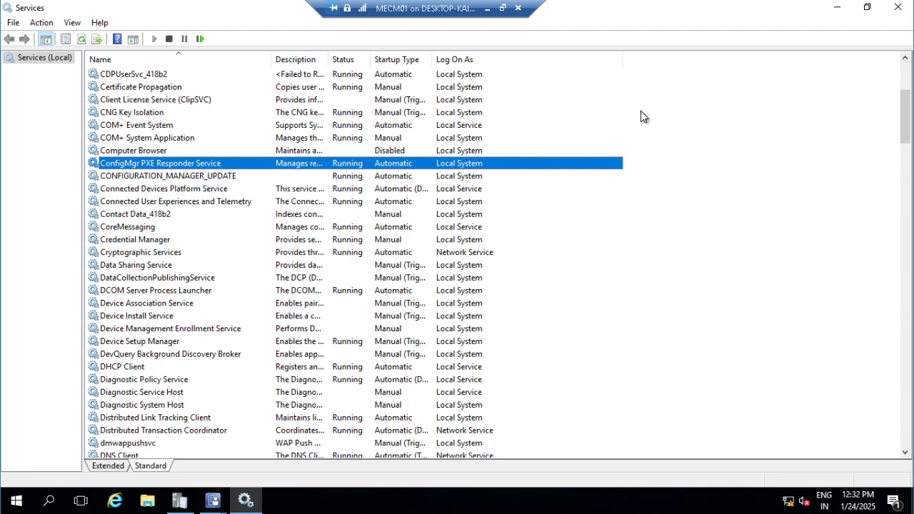
pyautogui.click(637, 169)
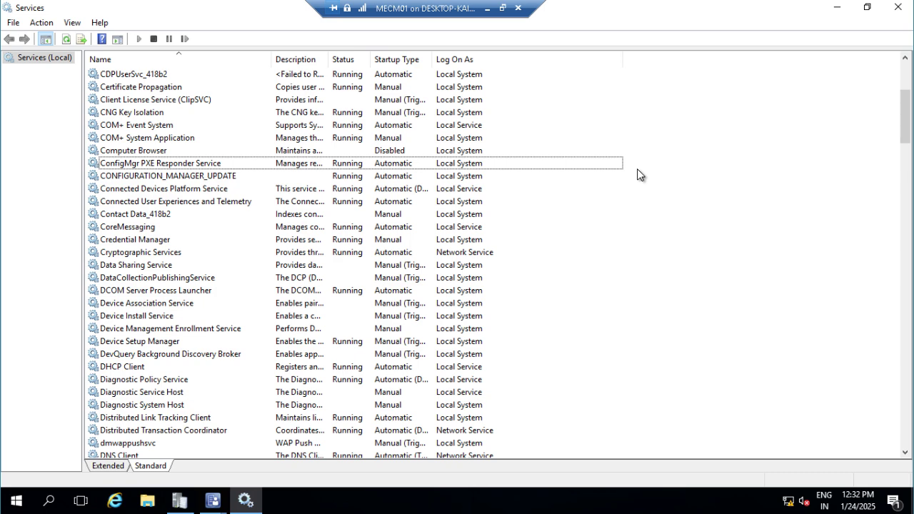
pyautogui.click(897, 8)
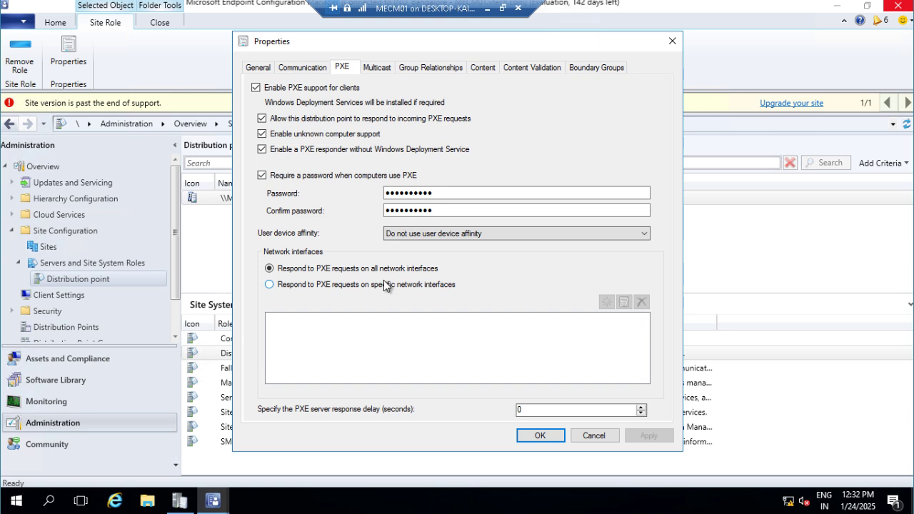
# Review the distribution point's PXE network interface, multicast, group relationship, content and boundary group settings, and close its properties without saving
pyautogui.click(336, 286)
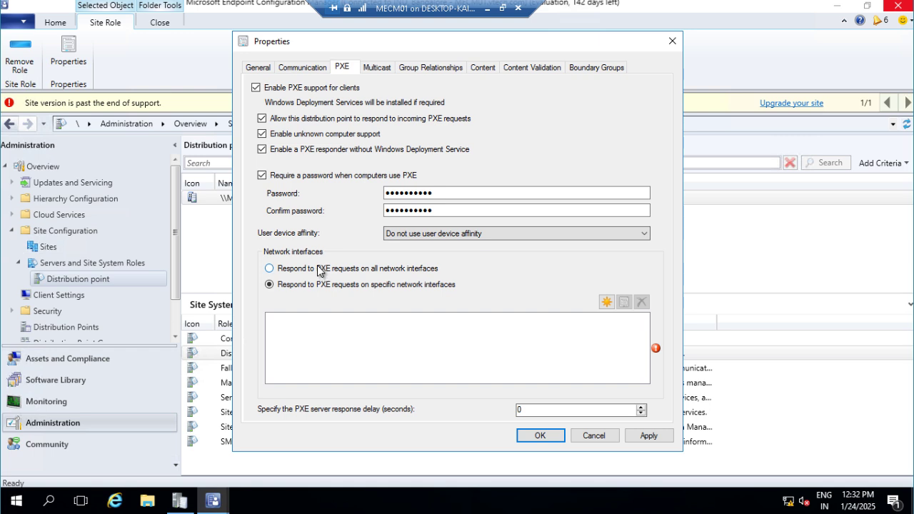
pyautogui.click(319, 269)
pyautogui.click(378, 67)
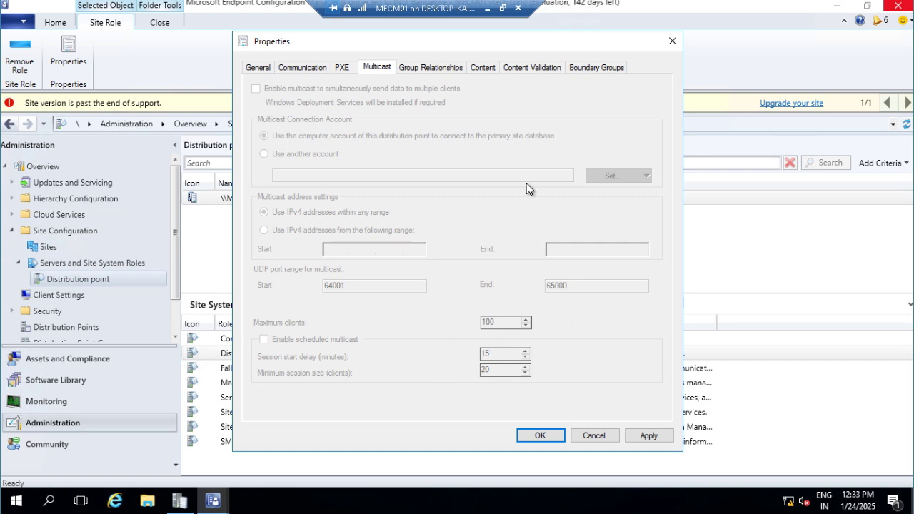
pyautogui.click(436, 67)
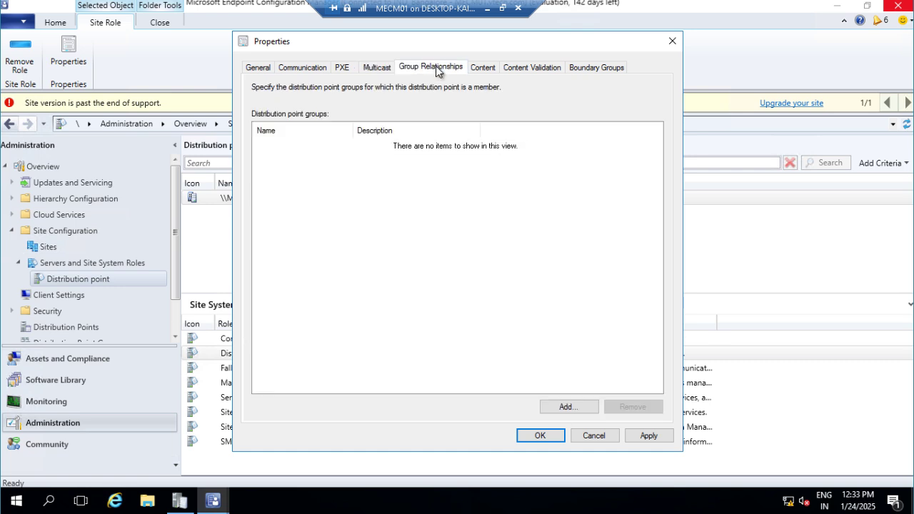
pyautogui.click(483, 69)
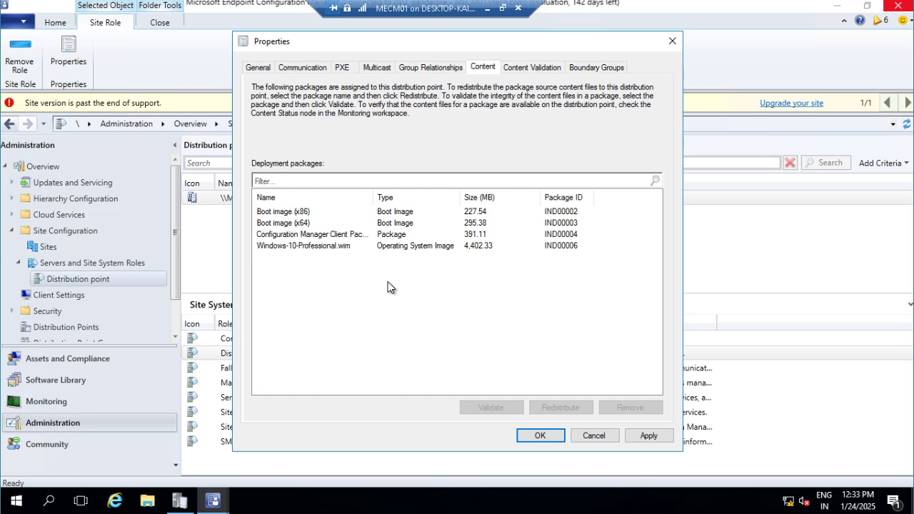
pyautogui.click(597, 67)
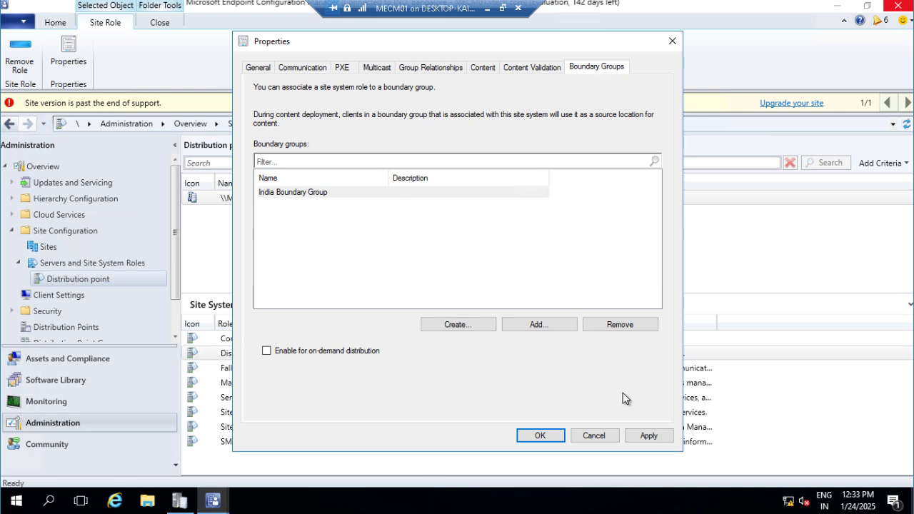
pyautogui.click(594, 436)
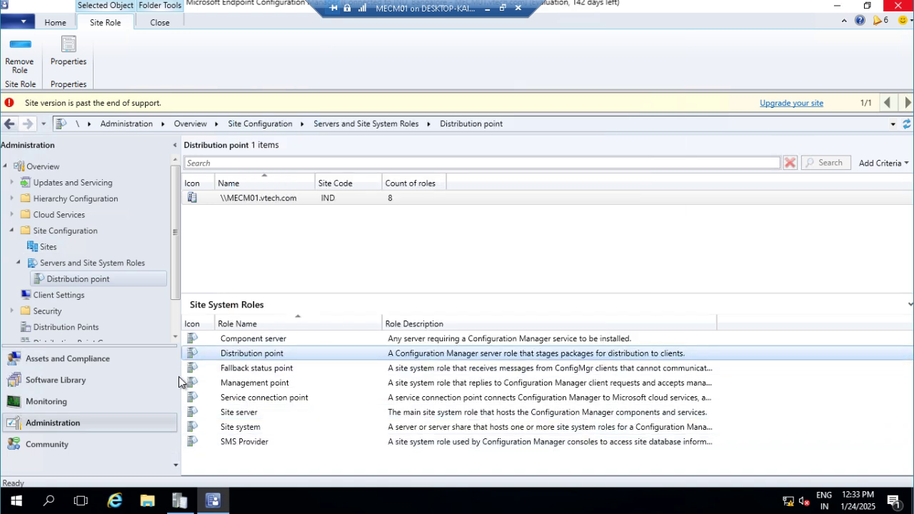
# Open the properties of the All Unknown Computers device collection and view its collection variables
pyautogui.click(81, 361)
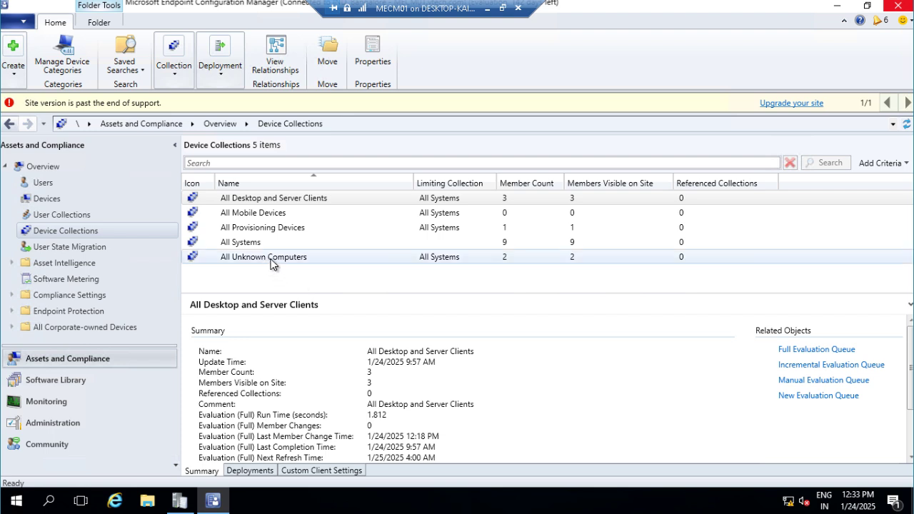
pyautogui.click(319, 257)
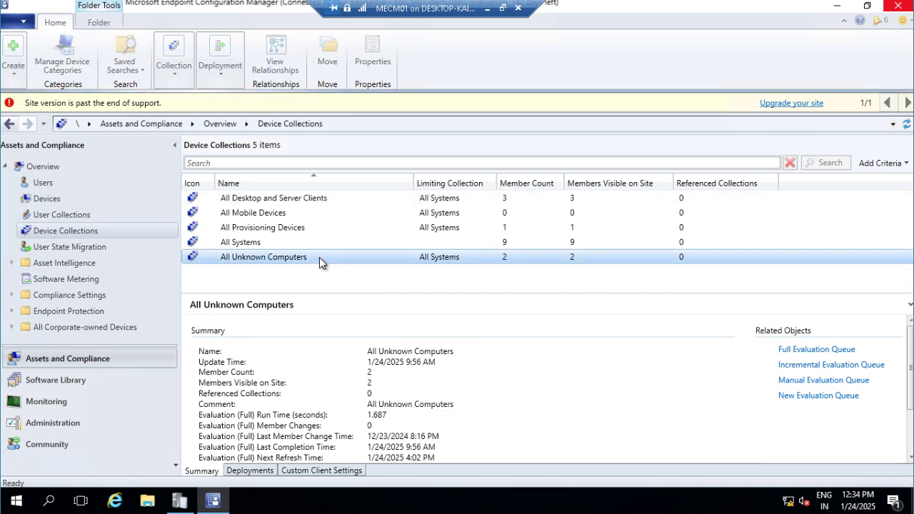
pyautogui.rightClick(319, 257)
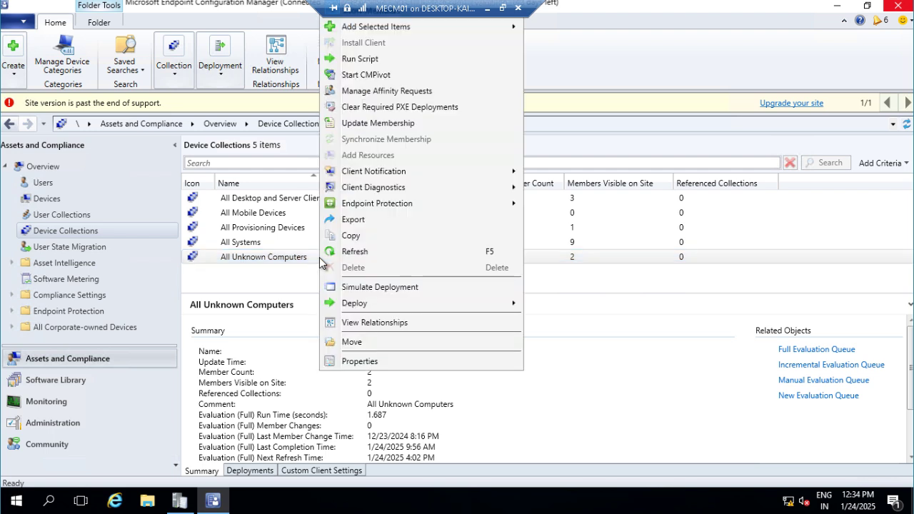
pyautogui.click(361, 362)
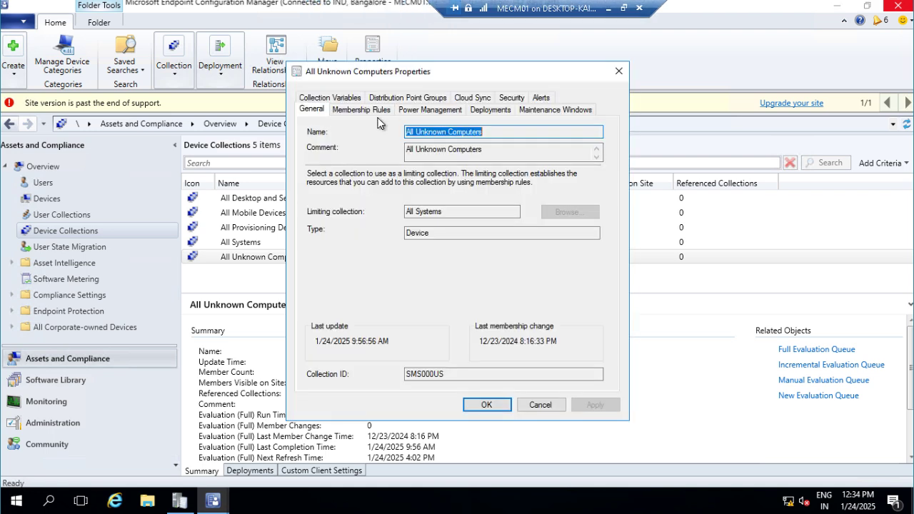
pyautogui.click(343, 98)
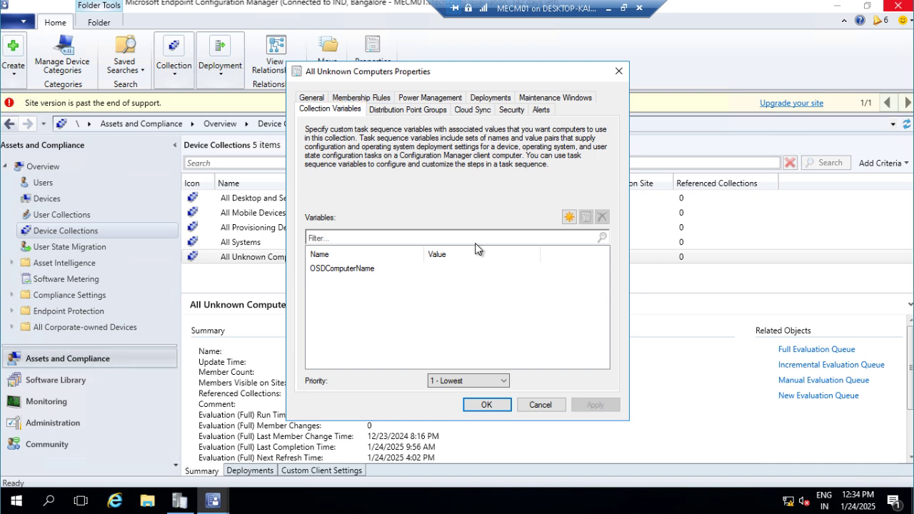
# Inspect the new-variable form and the OSDComputerName entry, and close the collection properties without saving
pyautogui.click(569, 217)
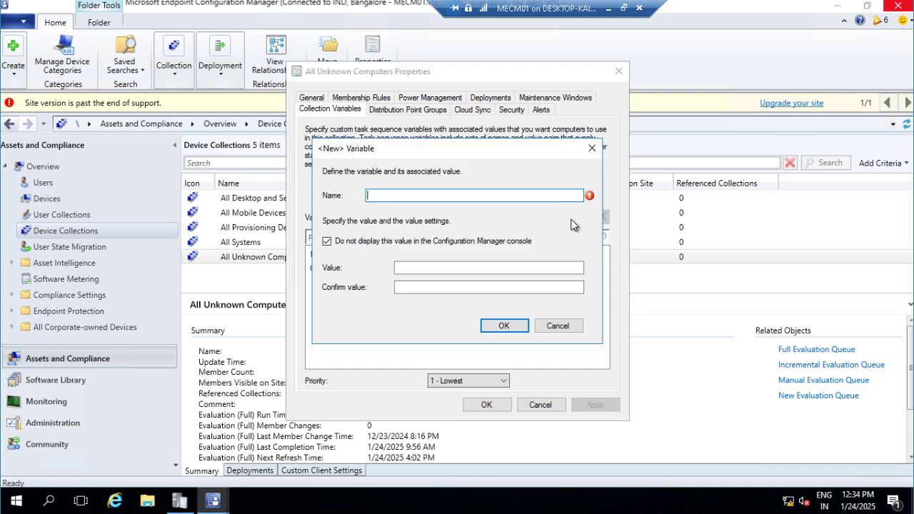
pyautogui.click(558, 327)
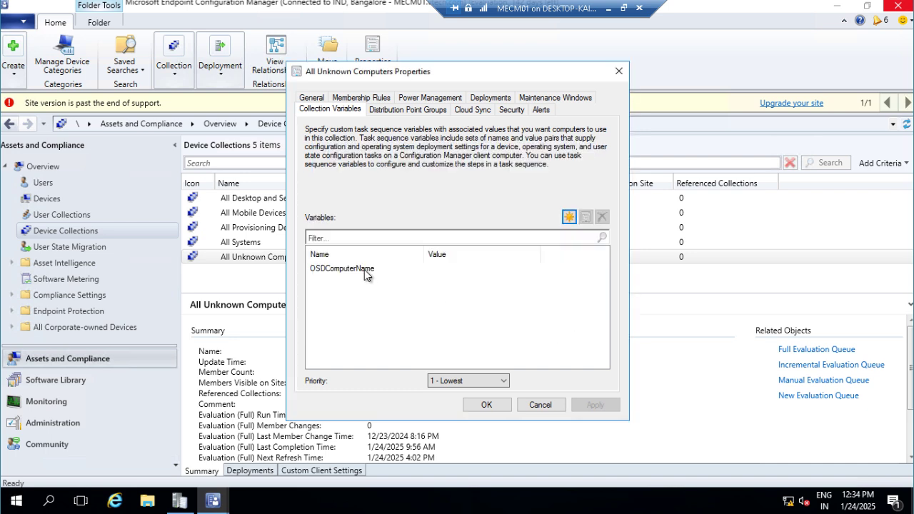
pyautogui.click(362, 270)
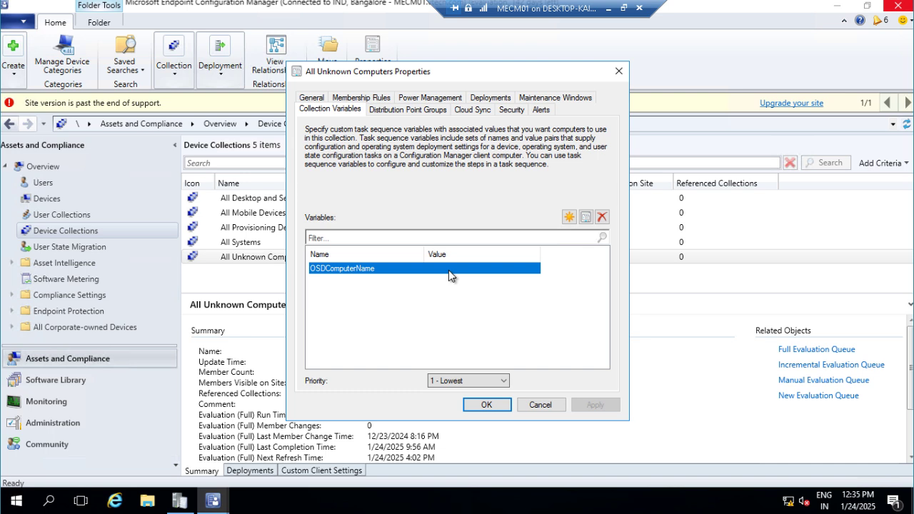
pyautogui.click(546, 405)
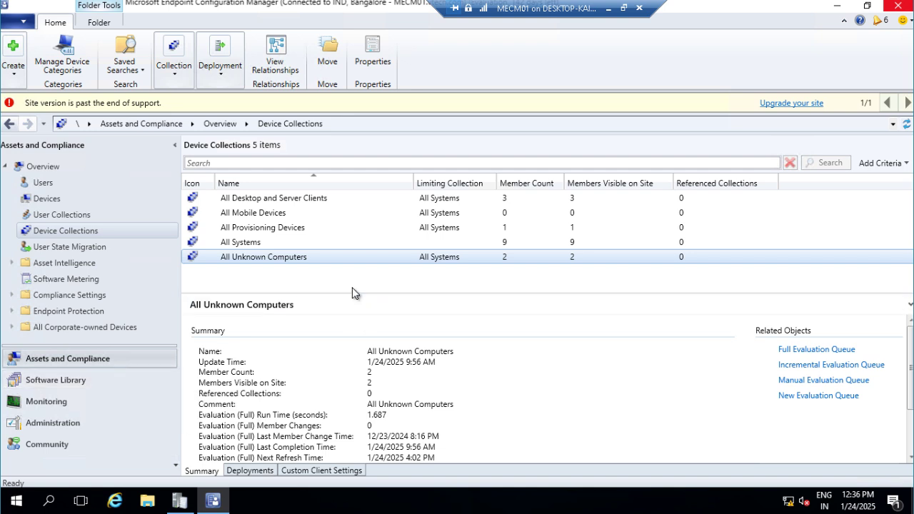
# Minimize the MECM01 session and switch to the DC01 virtual machine
pyautogui.click(607, 8)
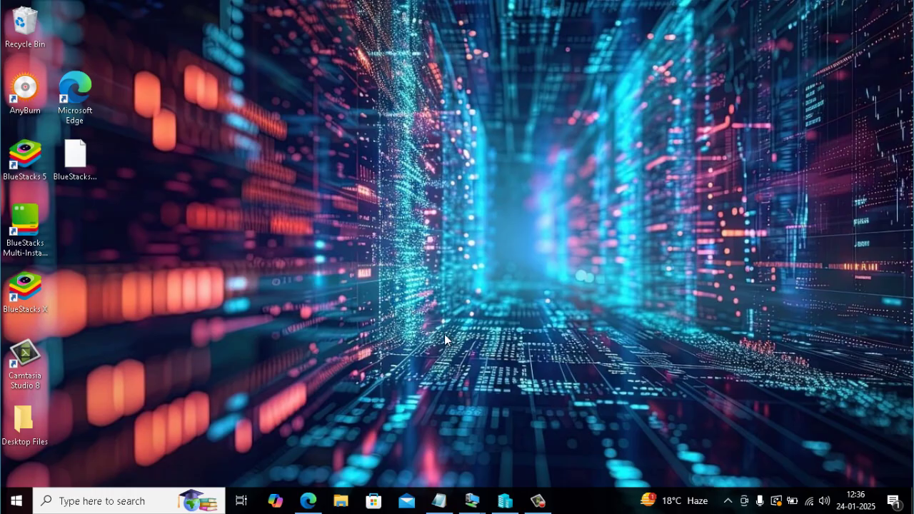
pyautogui.moveTo(472, 500)
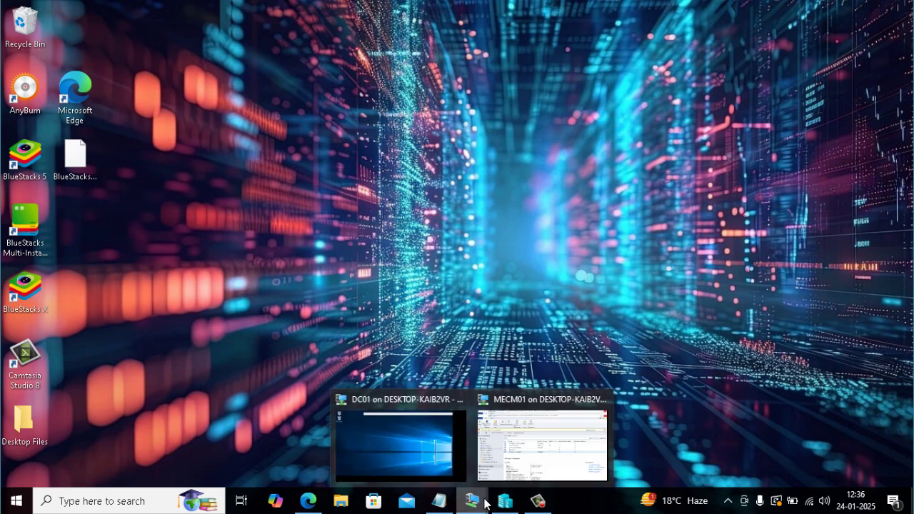
pyautogui.click(452, 442)
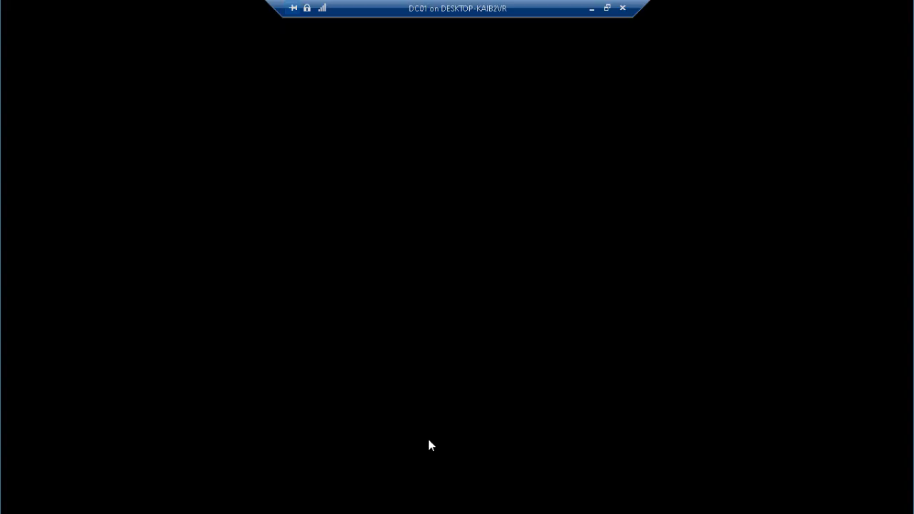
# Open the DHCP management console with dhcpmgmt.msc and maximize its window
pyautogui.press('super+r')
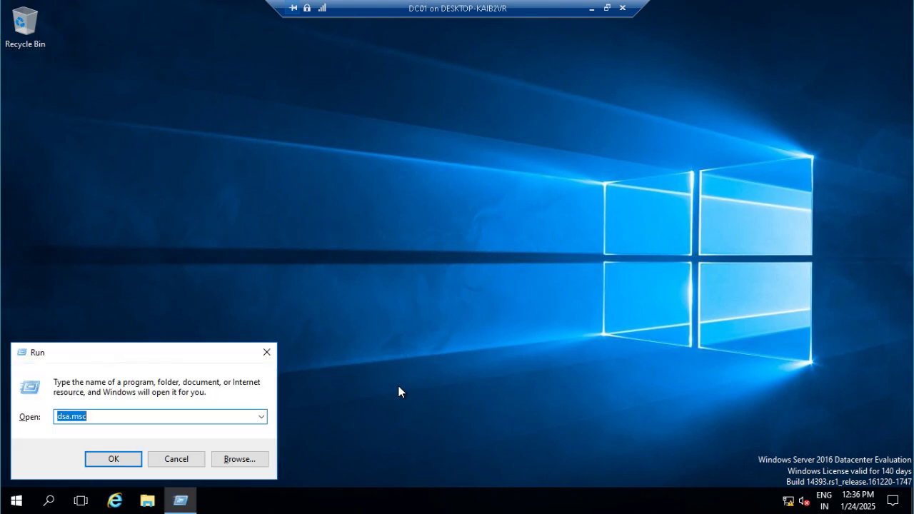
pyautogui.write('d')
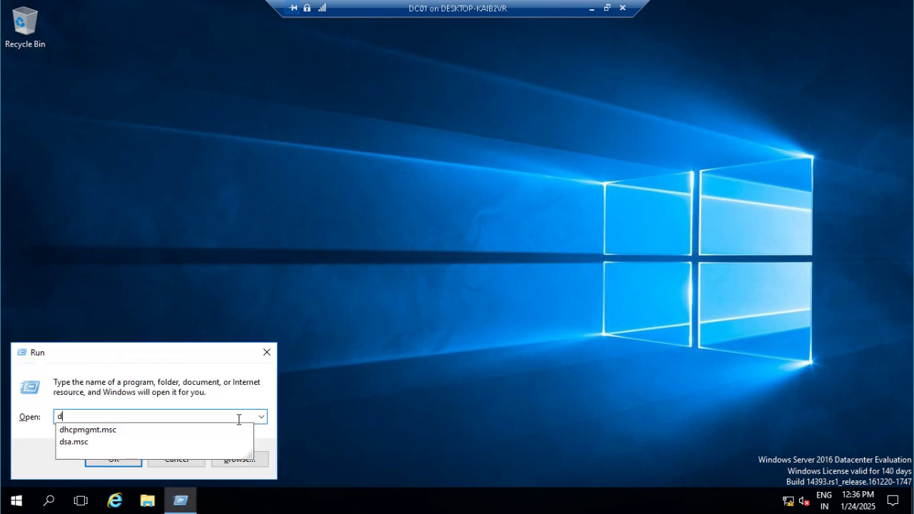
pyautogui.click(109, 429)
pyautogui.click(113, 458)
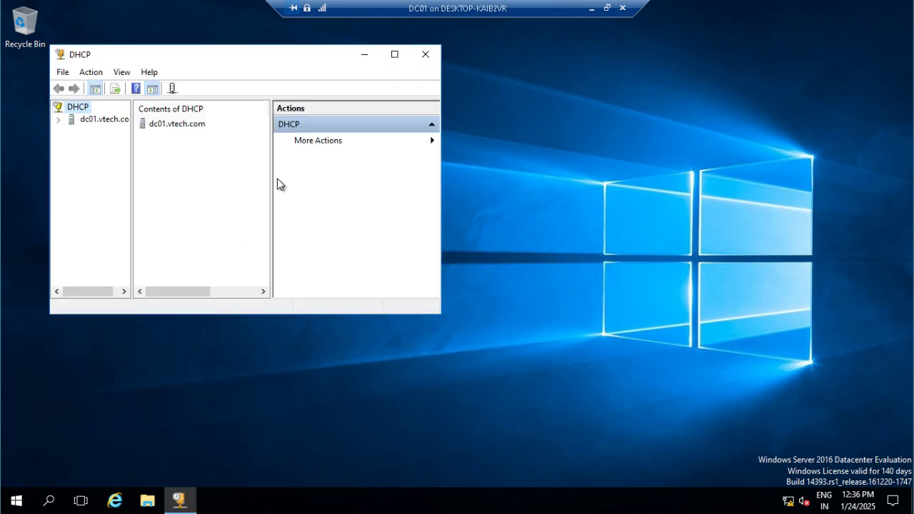
pyautogui.click(392, 55)
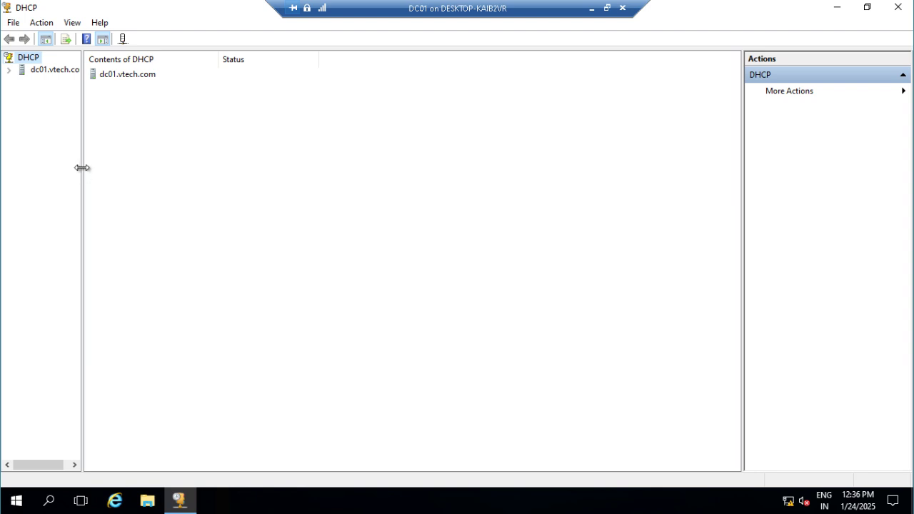
# Expand dc01.vtech.com, IPv4 and the Server & Client Scope, widening the console tree to show the full names
pyautogui.moveTo(82, 168); pyautogui.dragTo(162, 169)
pyautogui.doubleClick(60, 74)
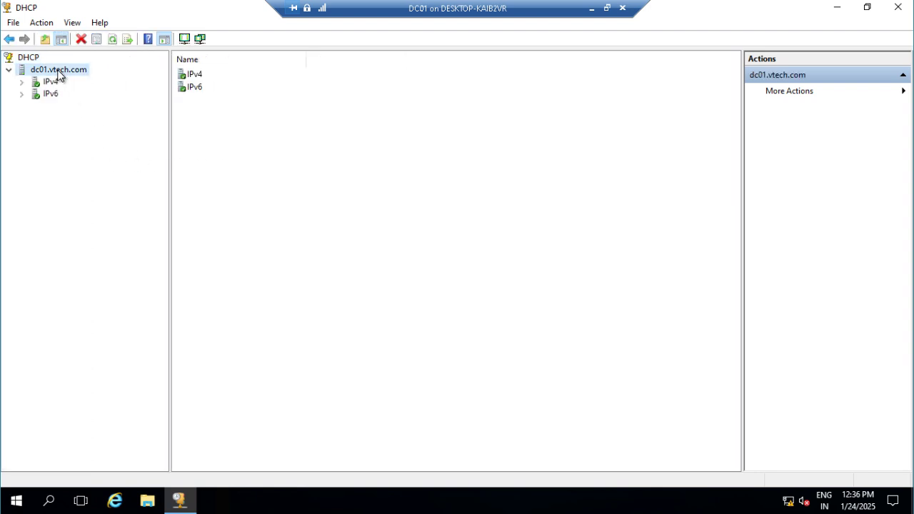
pyautogui.doubleClick(51, 81)
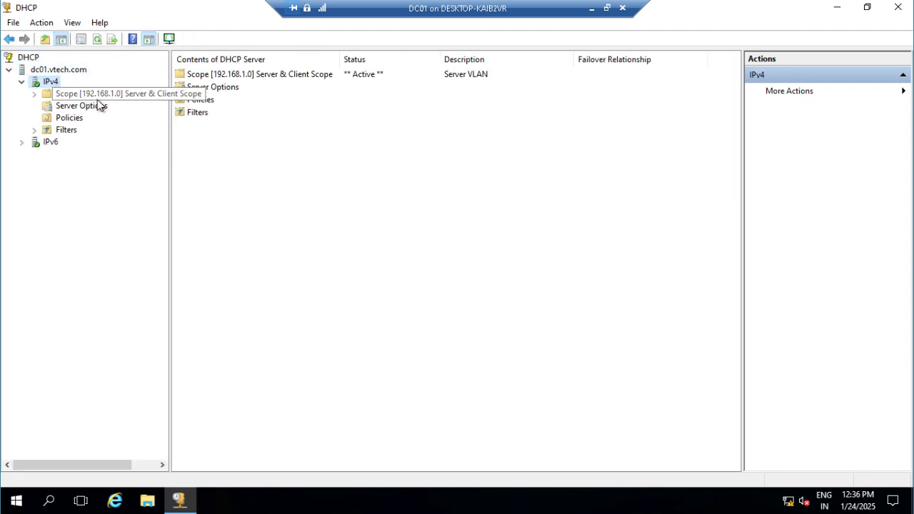
pyautogui.moveTo(172, 146); pyautogui.dragTo(209, 157)
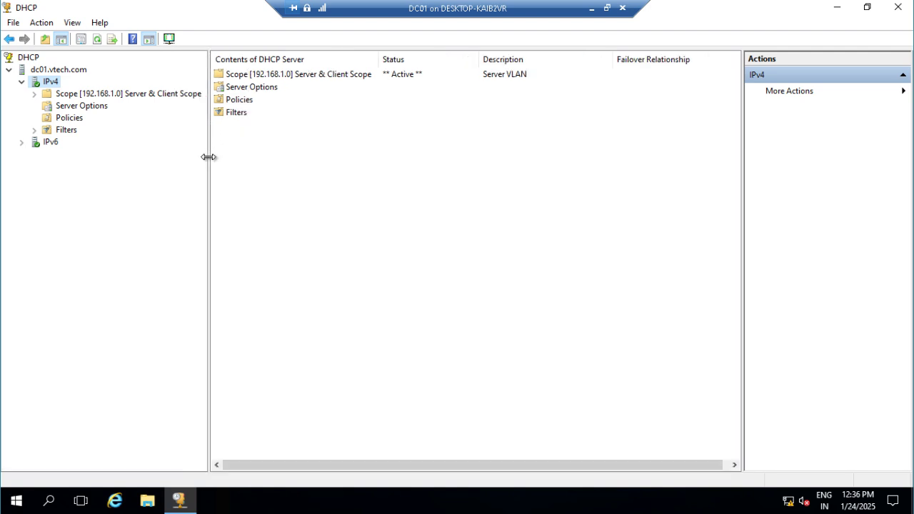
pyautogui.doubleClick(103, 95)
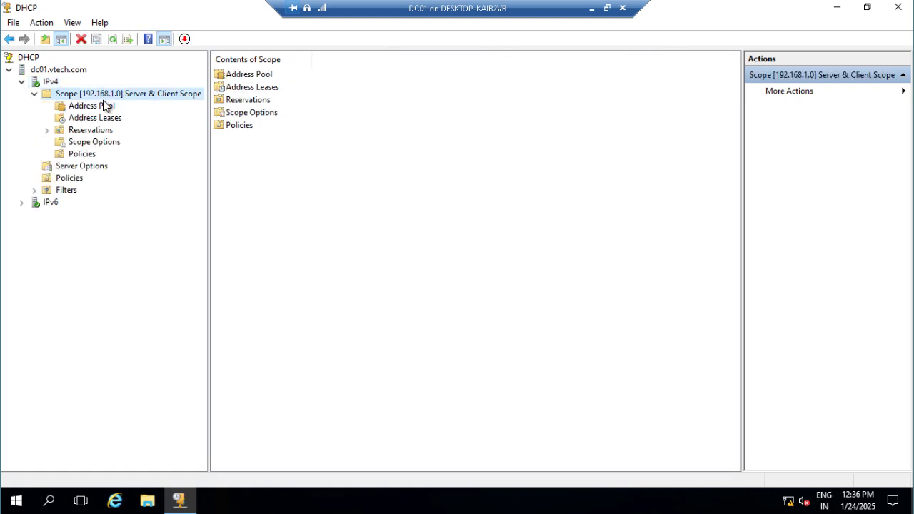
# Review the scope's address pool, address leases and scope options and the server options, and close the DHCP console
pyautogui.click(98, 107)
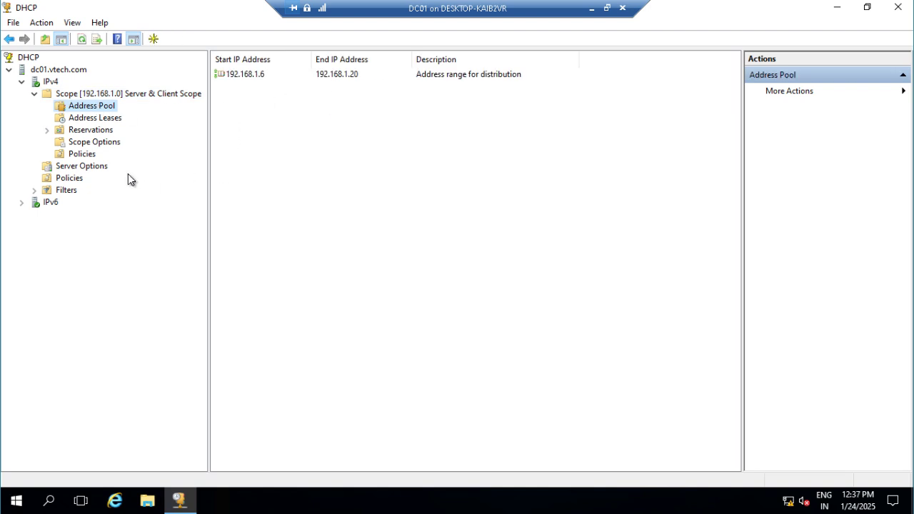
pyautogui.click(82, 118)
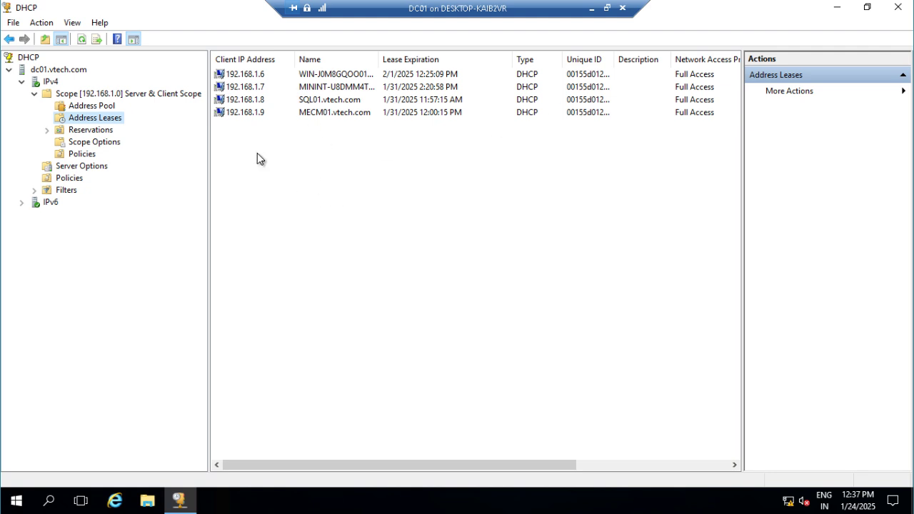
pyautogui.click(91, 143)
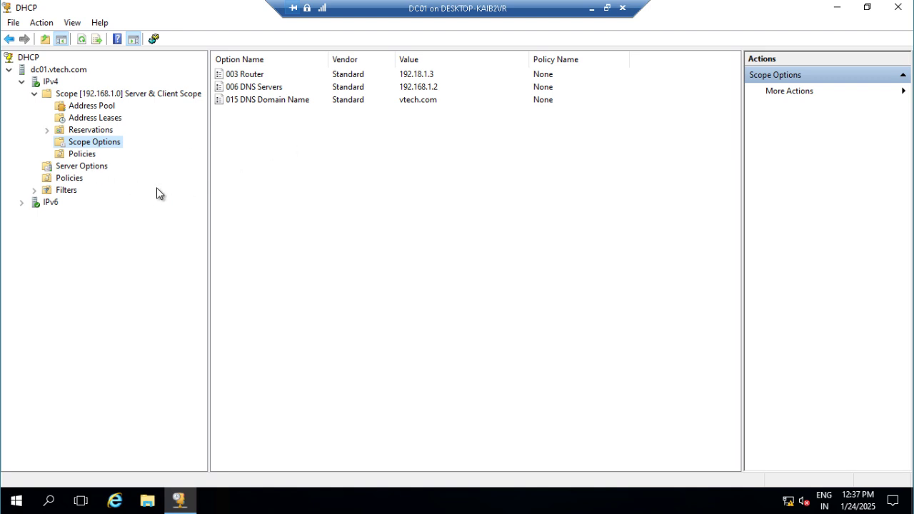
pyautogui.click(90, 168)
pyautogui.click(89, 144)
pyautogui.click(898, 8)
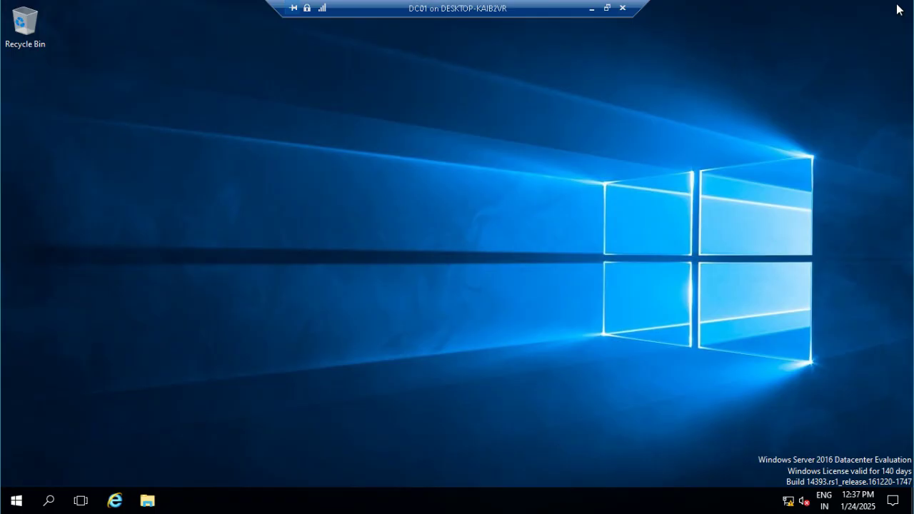
# Minimize the DC01 session, switch to MECM01 and show the task sequences in the Software Library
pyautogui.click(591, 8)
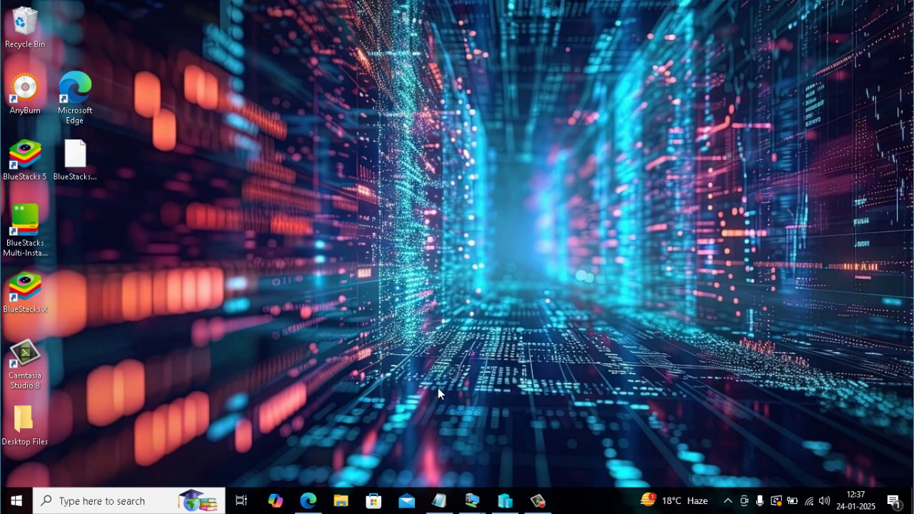
pyautogui.moveTo(471, 507)
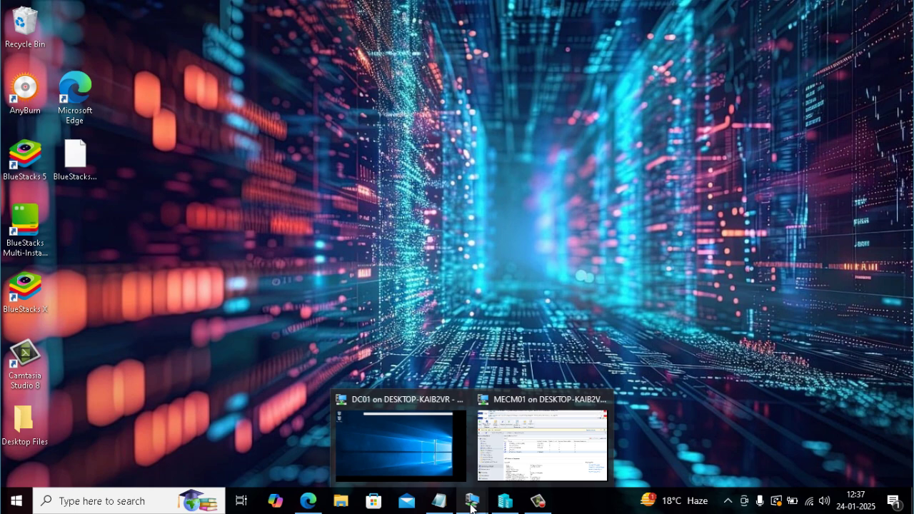
pyautogui.click(504, 398)
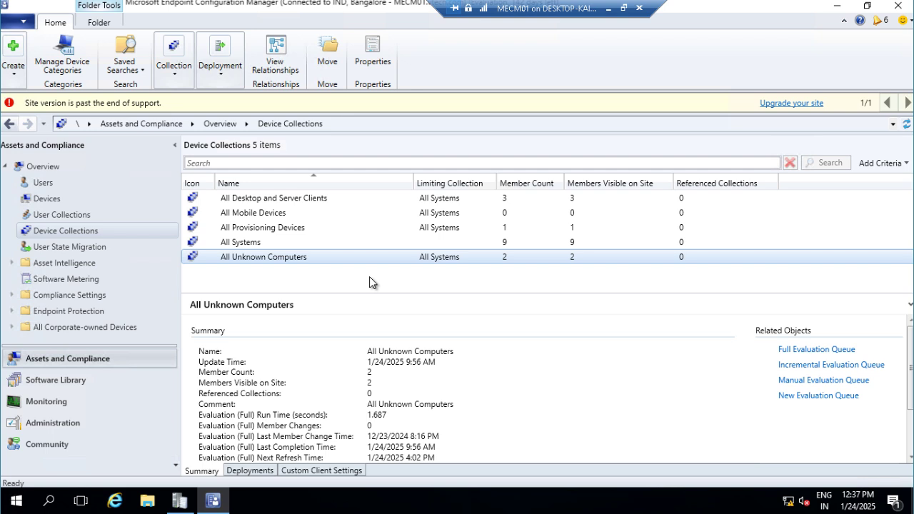
pyautogui.click(48, 381)
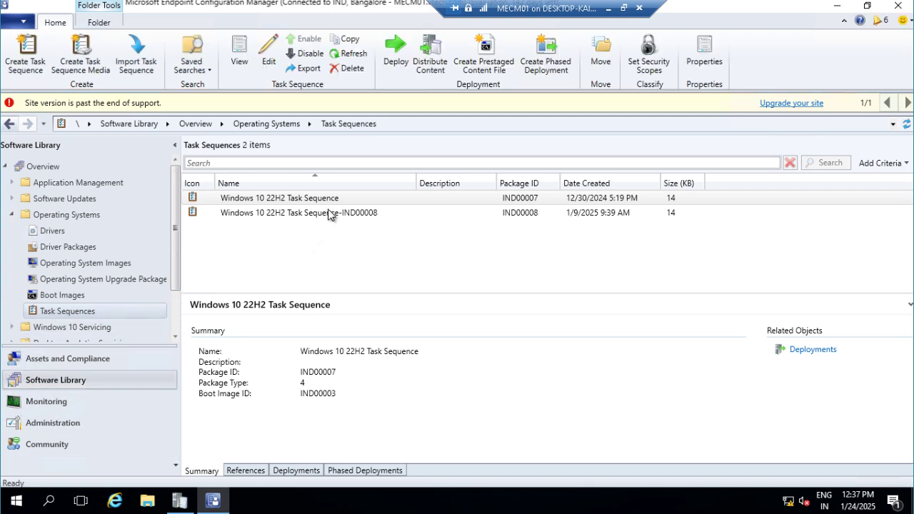
# Open the Windows 10 22H2 Task Sequence for editing and maximize the editor, moving the remote connection bar out of the way
pyautogui.click(341, 203)
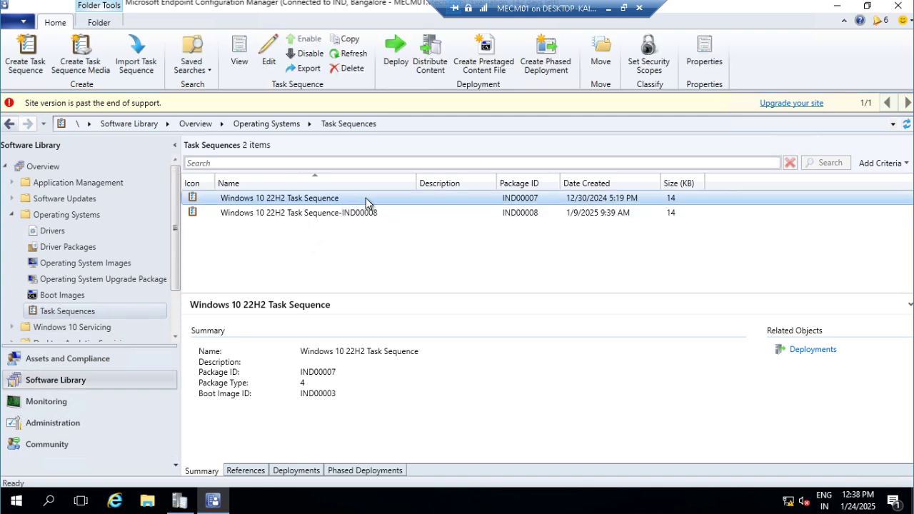
pyautogui.rightClick(365, 198)
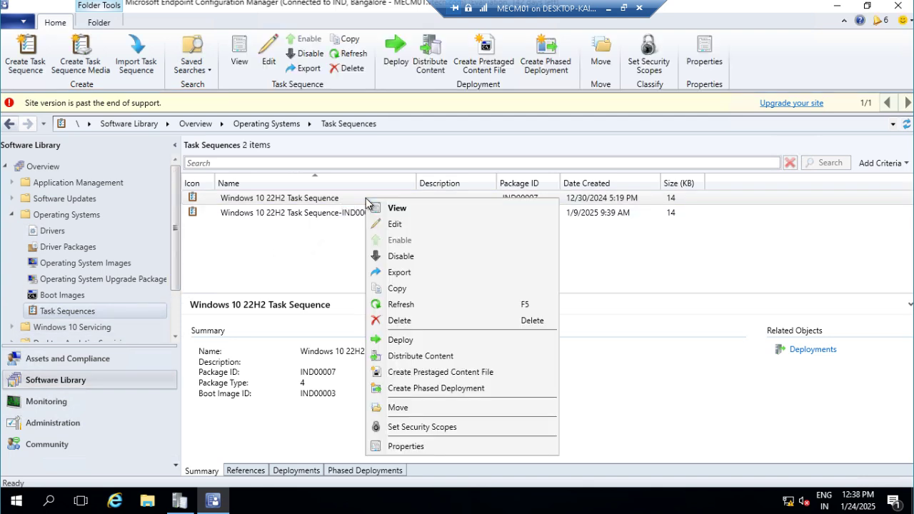
pyautogui.click(395, 224)
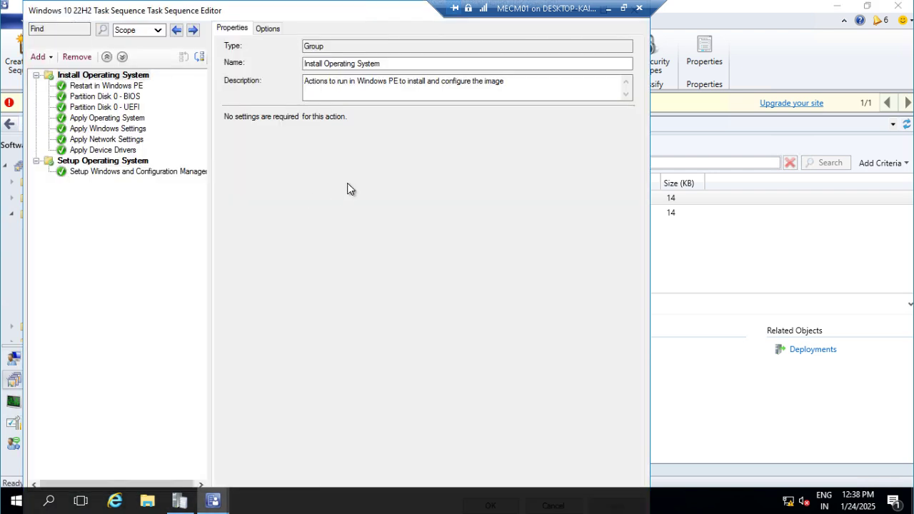
pyautogui.moveTo(520, 9); pyautogui.dragTo(454, 6)
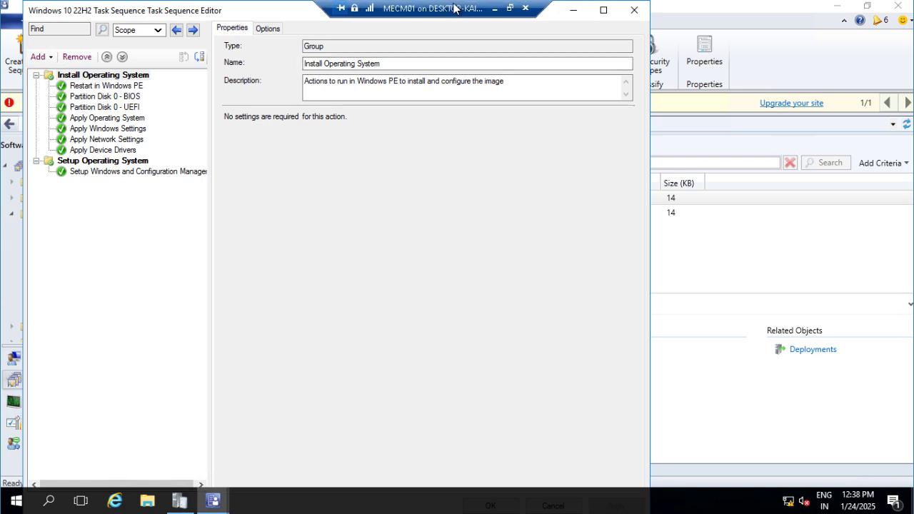
pyautogui.click(604, 10)
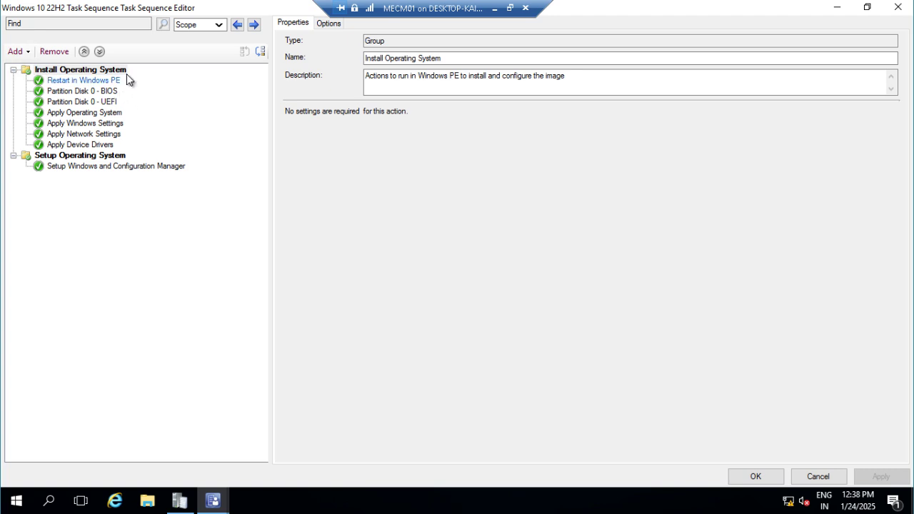
pyautogui.click(355, 8)
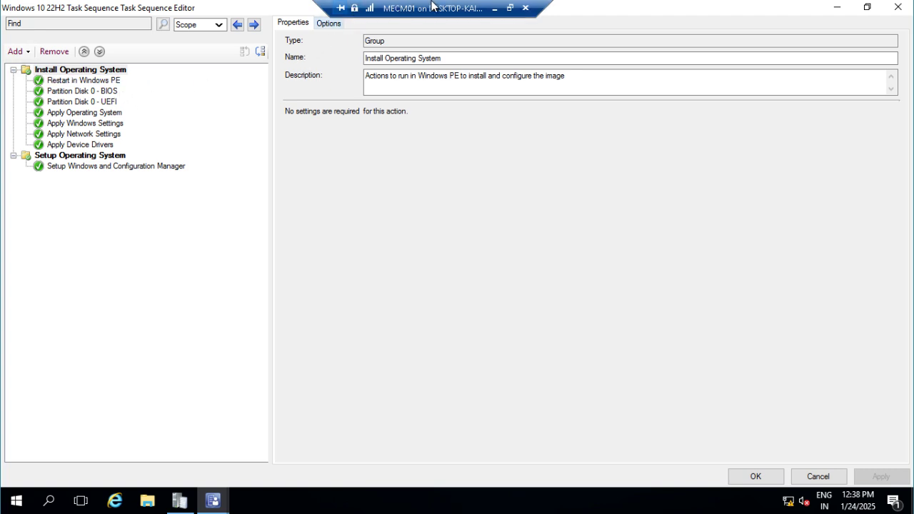
# Review the Restart in Windows PE and Apply Operating System steps, including the image index choices
pyautogui.click(64, 81)
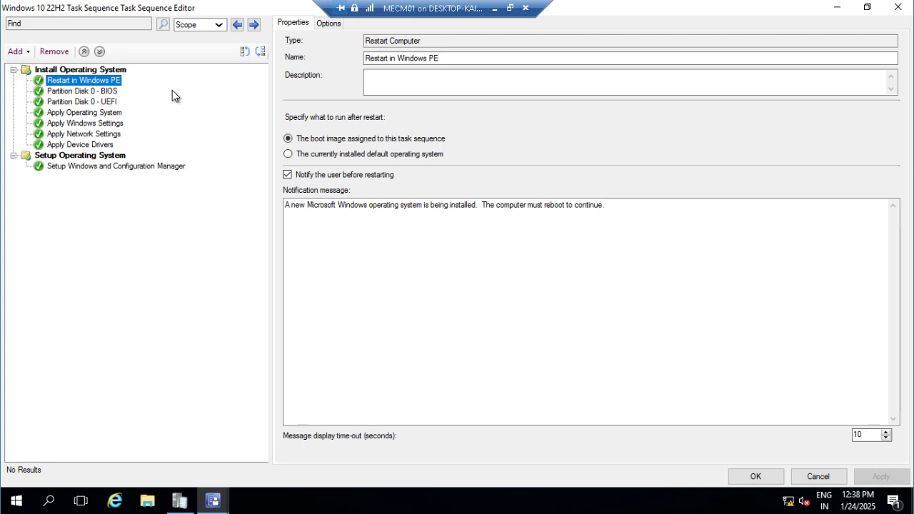
pyautogui.click(113, 113)
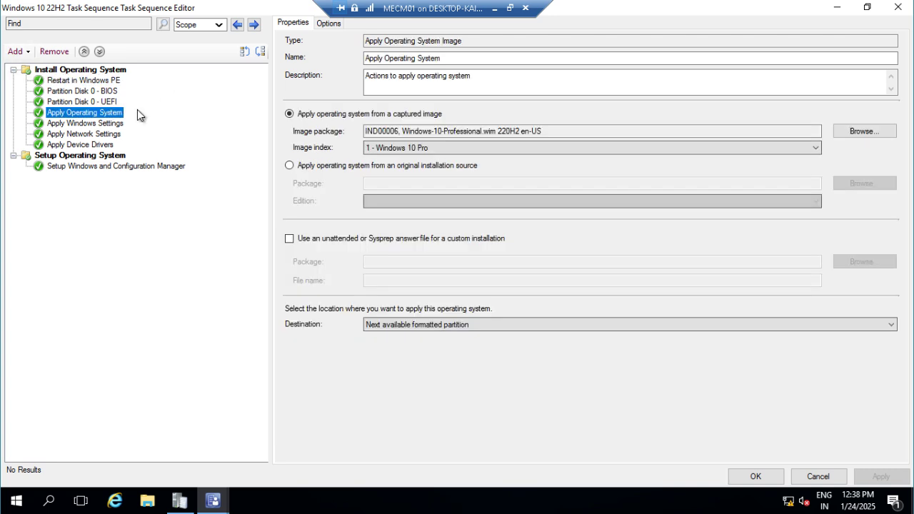
pyautogui.click(478, 147)
pyautogui.click(477, 147)
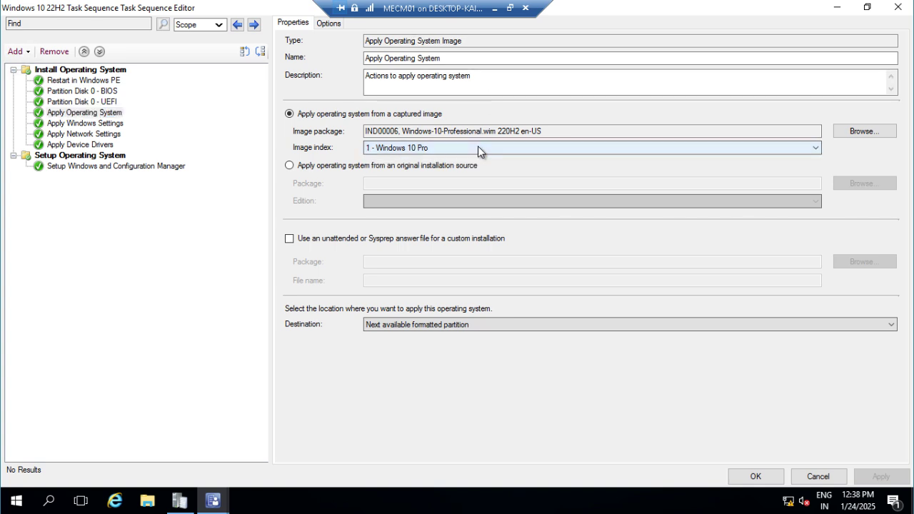
pyautogui.click(96, 124)
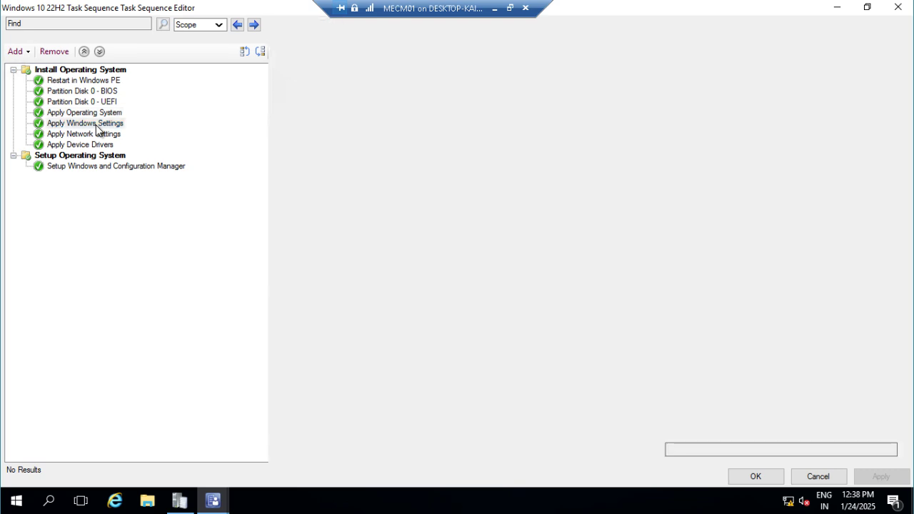
pyautogui.click(204, 115)
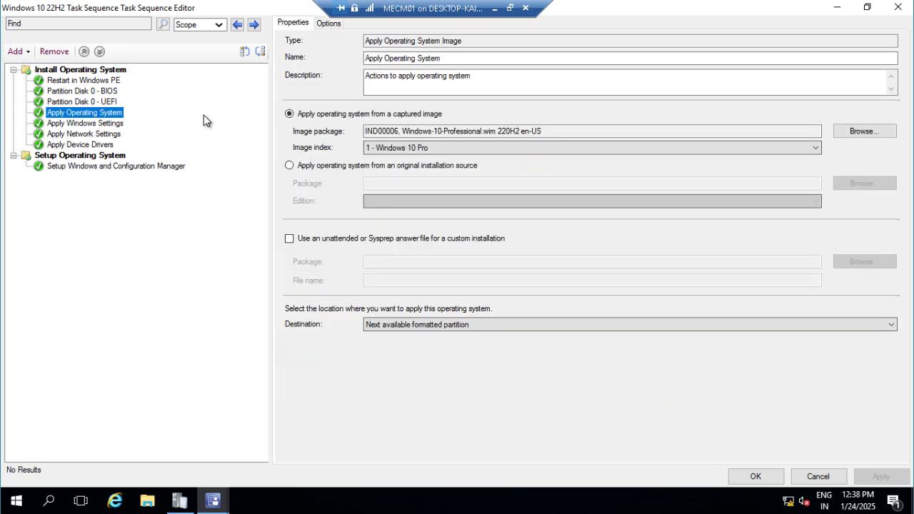
# Review the Windows settings, network settings, device drivers and Setup Windows and Configuration Manager steps, and close the editor without saving
pyautogui.click(83, 126)
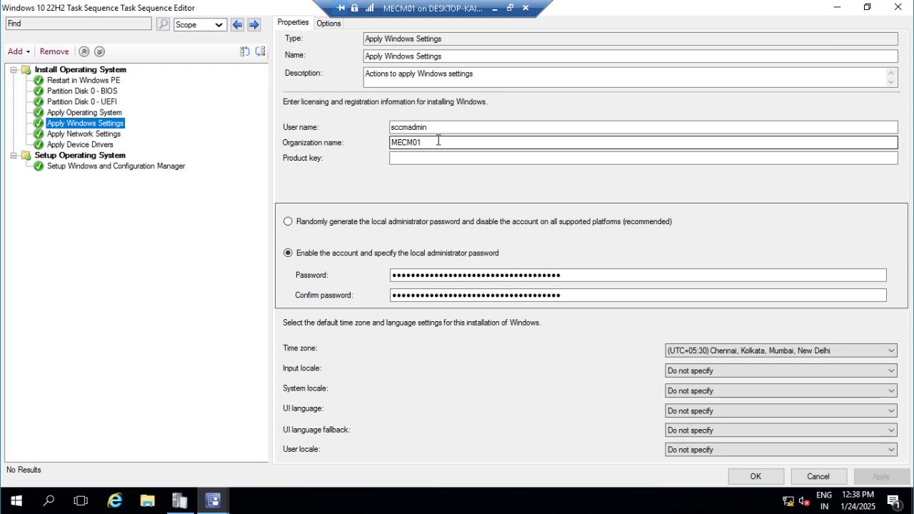
pyautogui.click(91, 138)
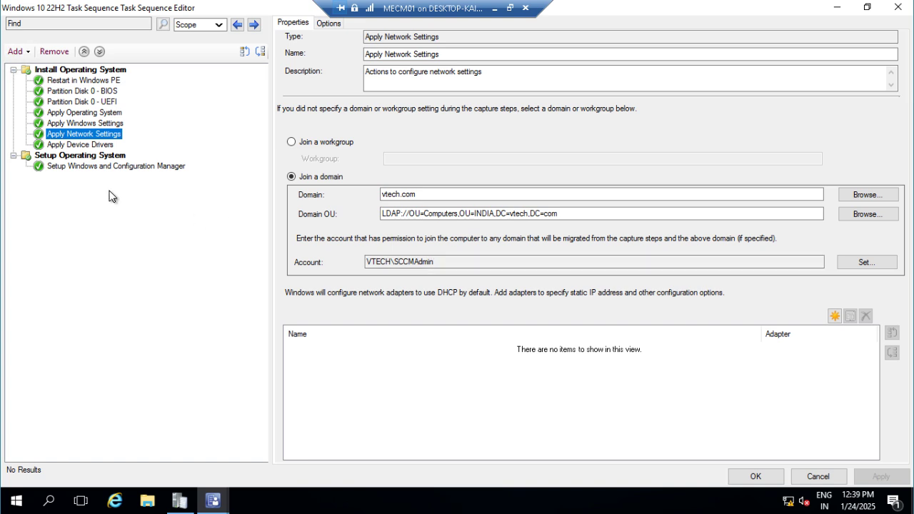
pyautogui.click(78, 145)
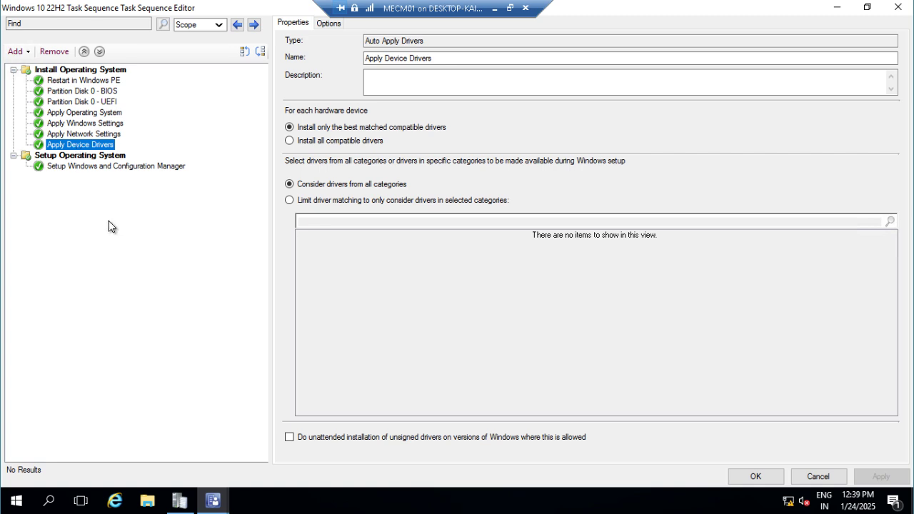
pyautogui.click(90, 167)
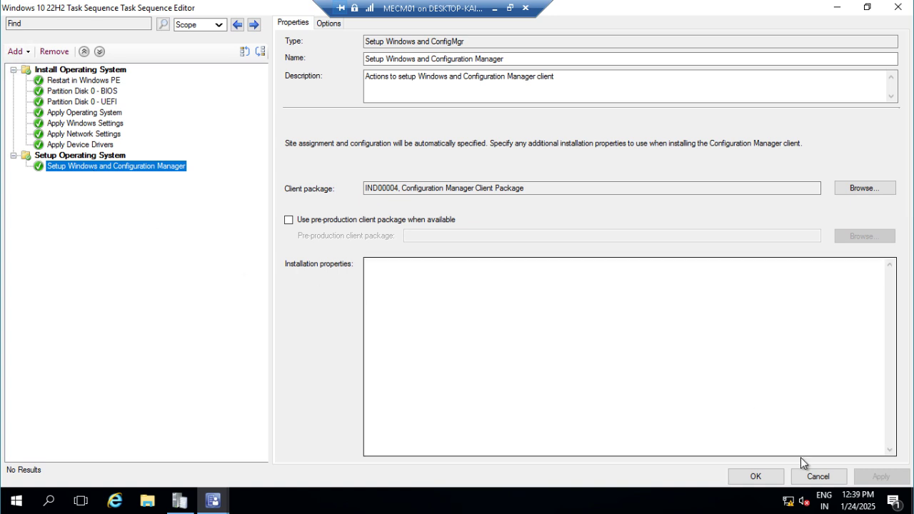
pyautogui.click(818, 477)
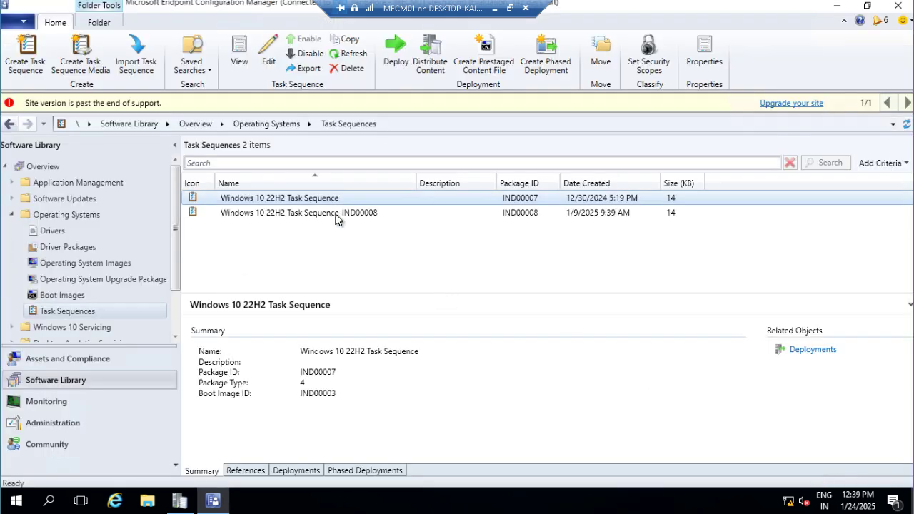
# Show the deployments of the Windows 10 22H2 Task Sequence, minimize the MECM01 session and switch to Hyper-V Manager
pyautogui.click(307, 470)
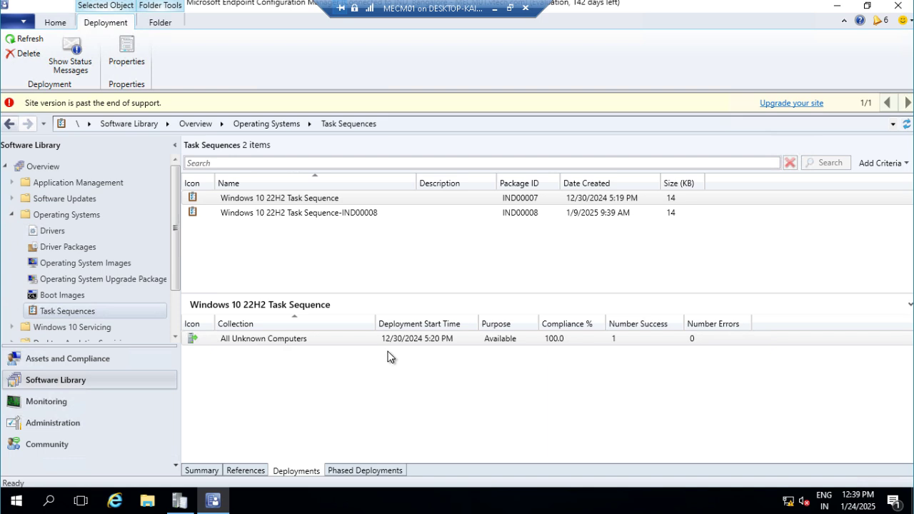
pyautogui.click(495, 9)
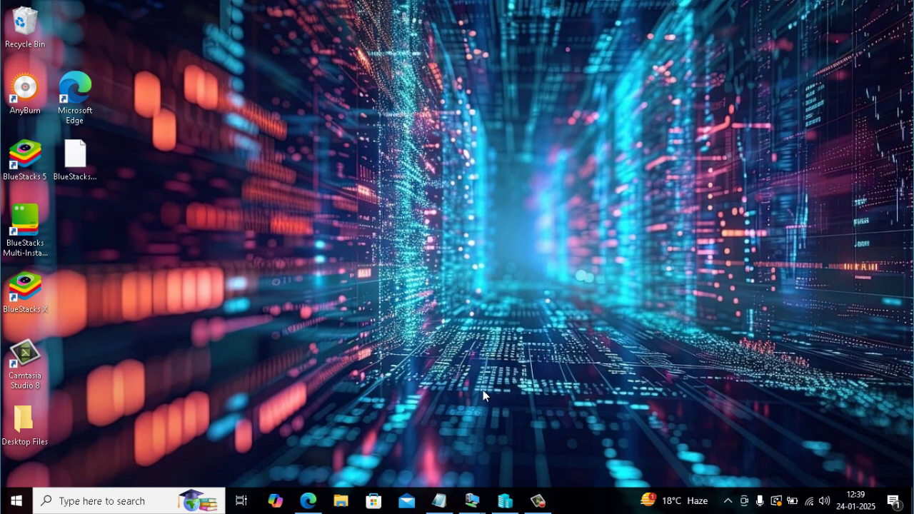
pyautogui.moveTo(504, 508)
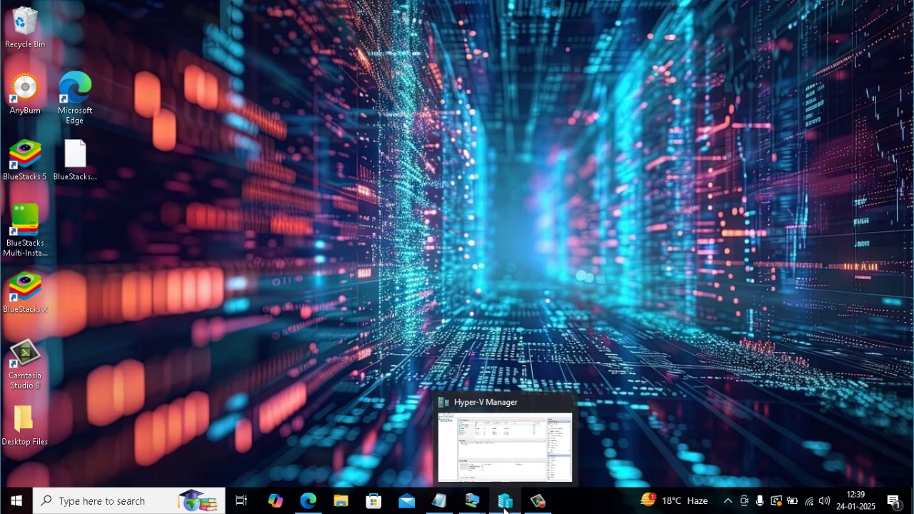
pyautogui.click(477, 454)
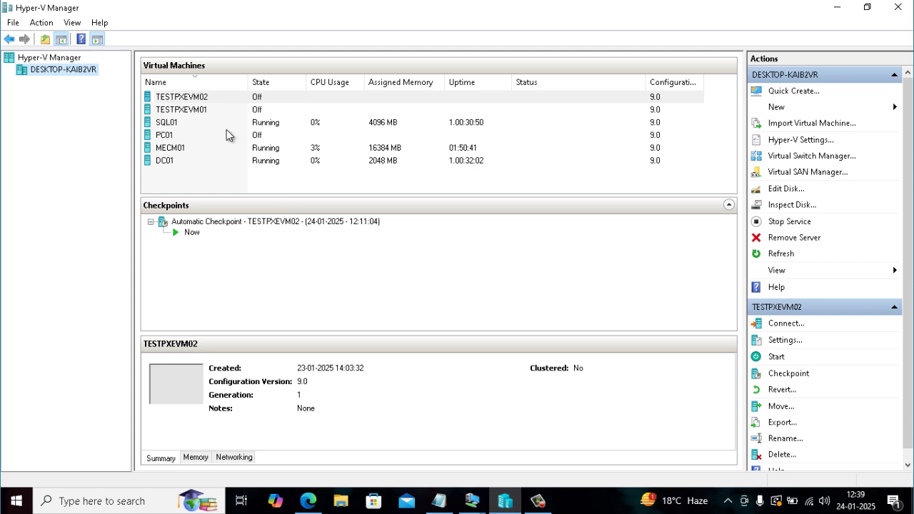
# Connect to the TESTPXEVM02 virtual machine, start it in full screen and boot it from the network service
pyautogui.click(202, 96)
pyautogui.click(201, 95)
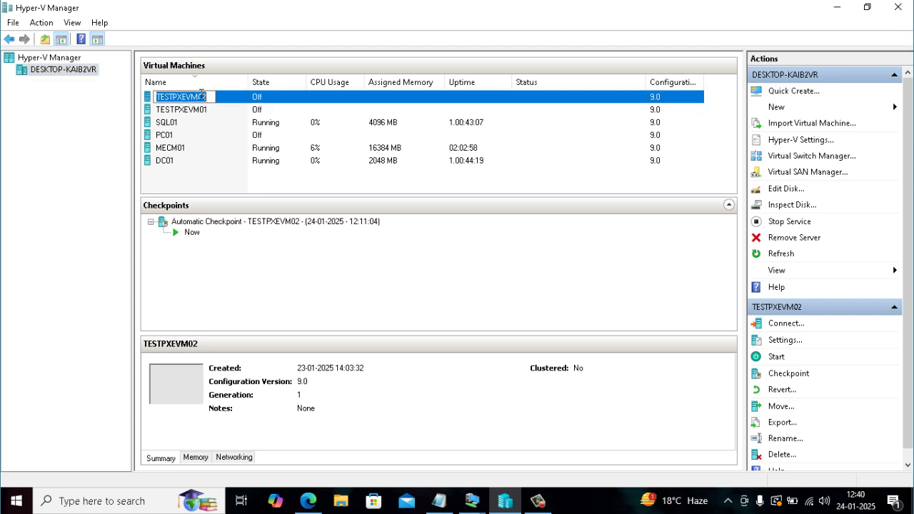
pyautogui.rightClick(242, 103)
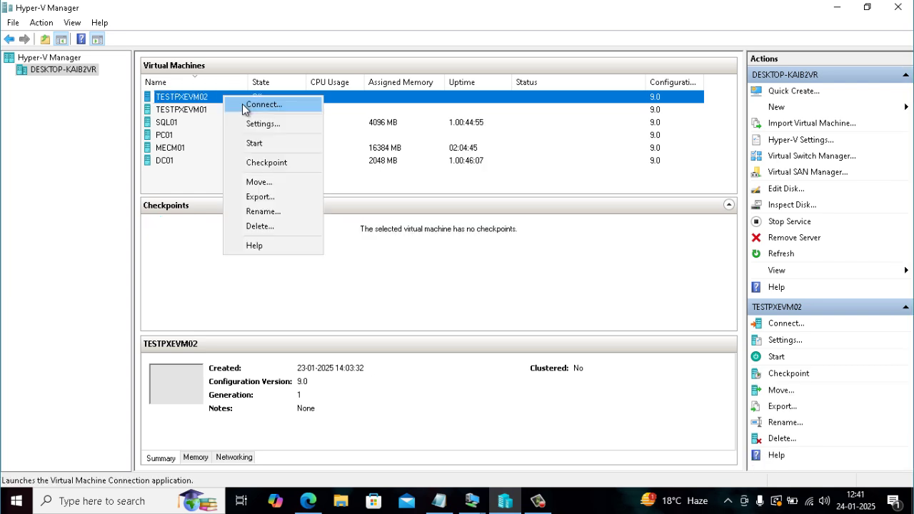
pyautogui.press('Escape')
pyautogui.doubleClick(241, 102)
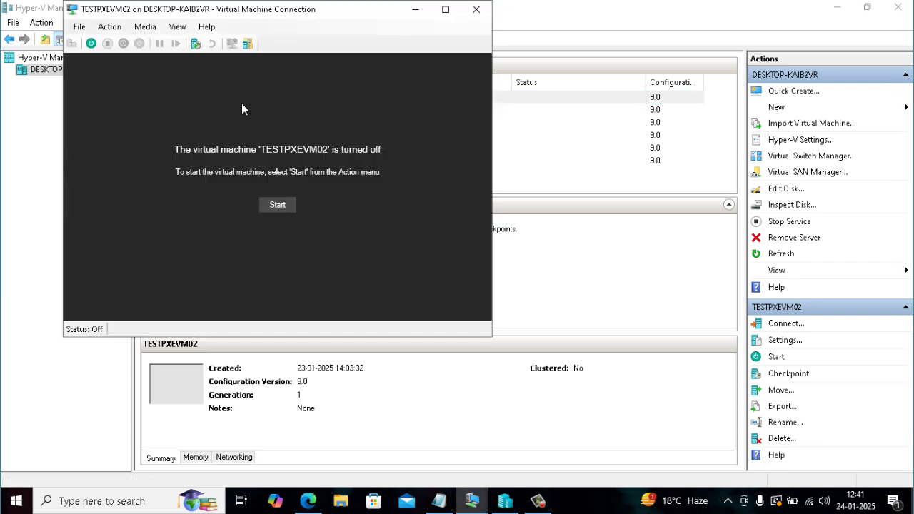
pyautogui.click(278, 206)
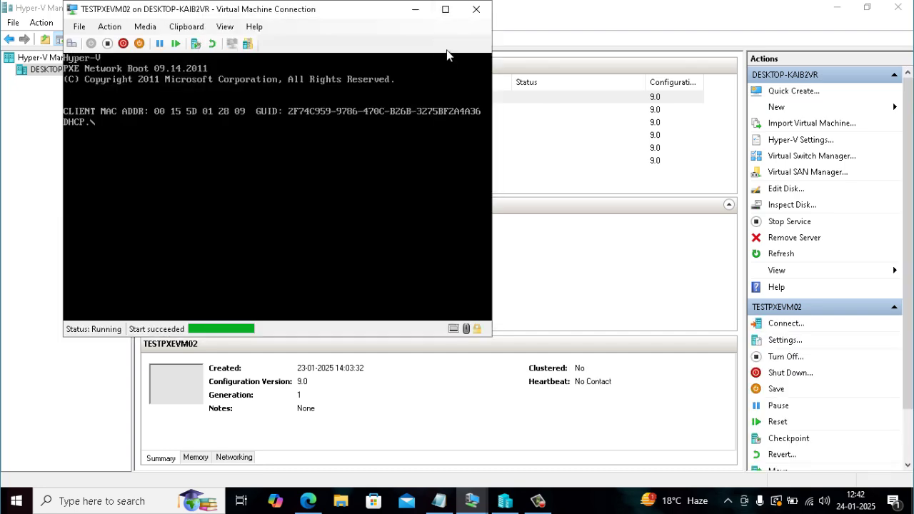
pyautogui.click(446, 13)
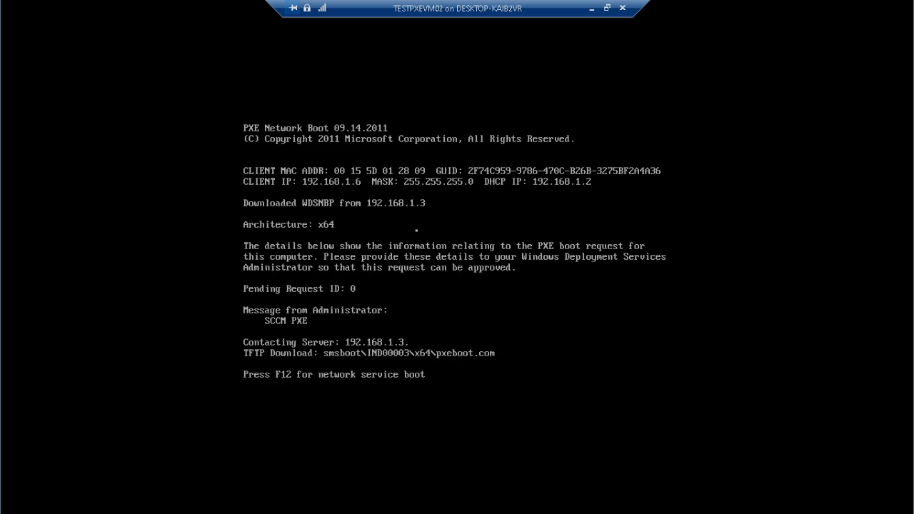
pyautogui.press('F12')
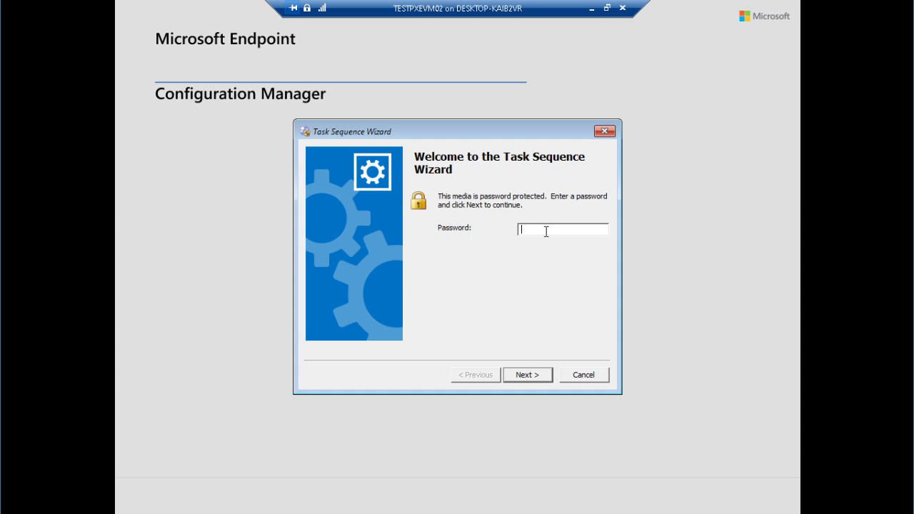
# Enter the media password in the Task Sequence Wizard and choose the Windows 10 22H2 Task Sequence to run
pyautogui.write('*********')
pyautogui.click(523, 375)
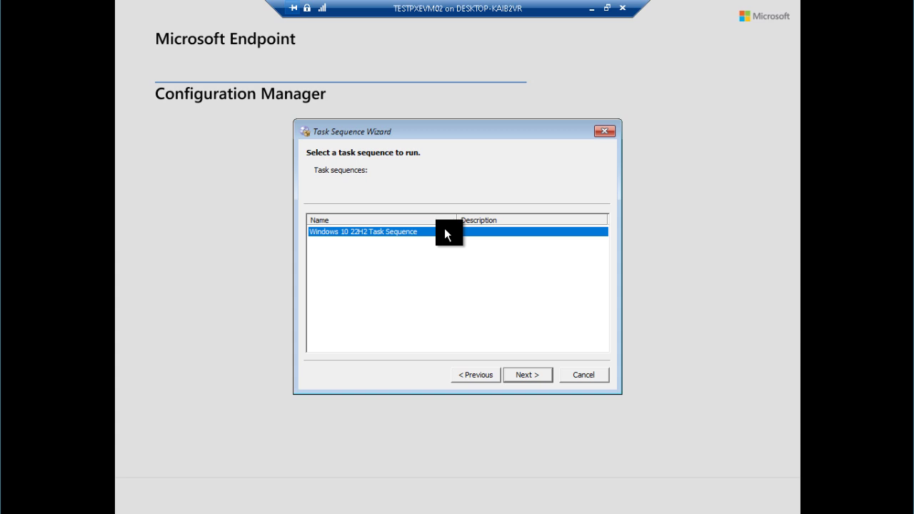
pyautogui.click(516, 370)
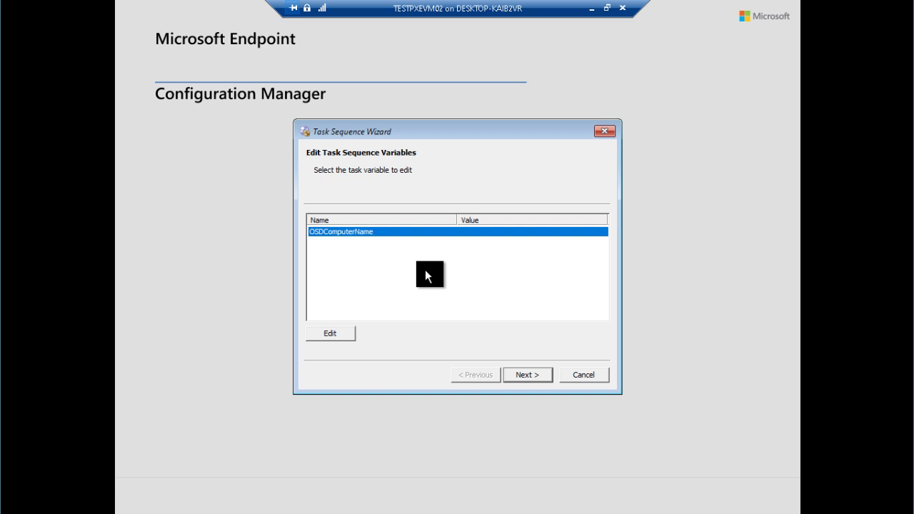
# Set the OSDComputerName variable to TESTPXEVM and start the task sequence
pyautogui.click(330, 333)
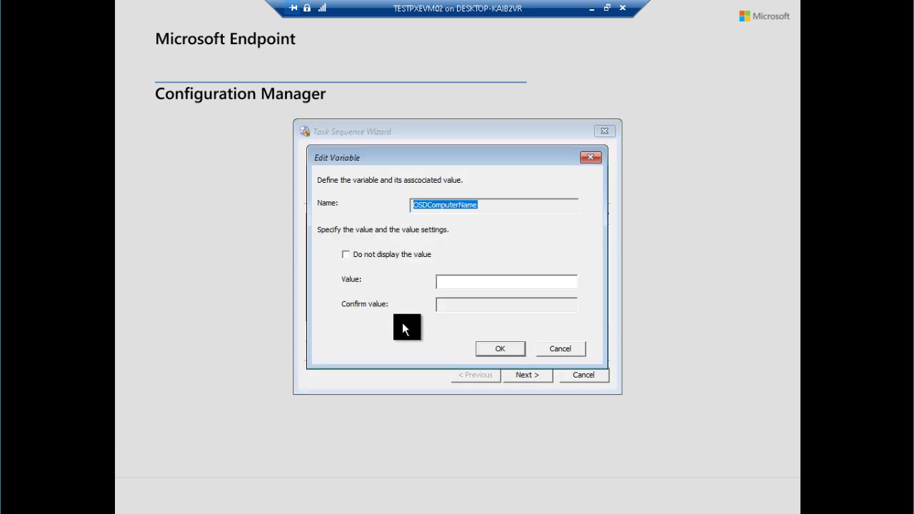
pyautogui.click(476, 281)
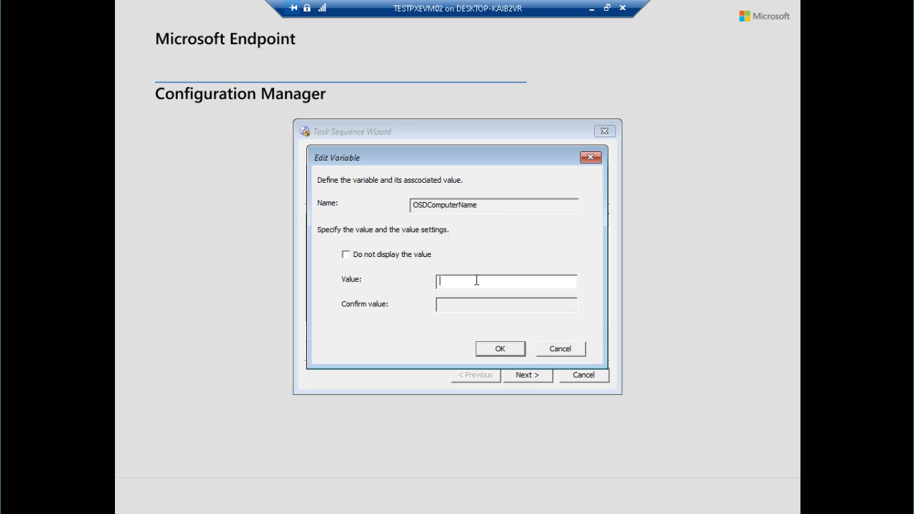
pyautogui.write('TESTPXEVM')
pyautogui.press('Tab')
pyautogui.click(493, 280)
pyautogui.press('Tab')
pyautogui.click(495, 348)
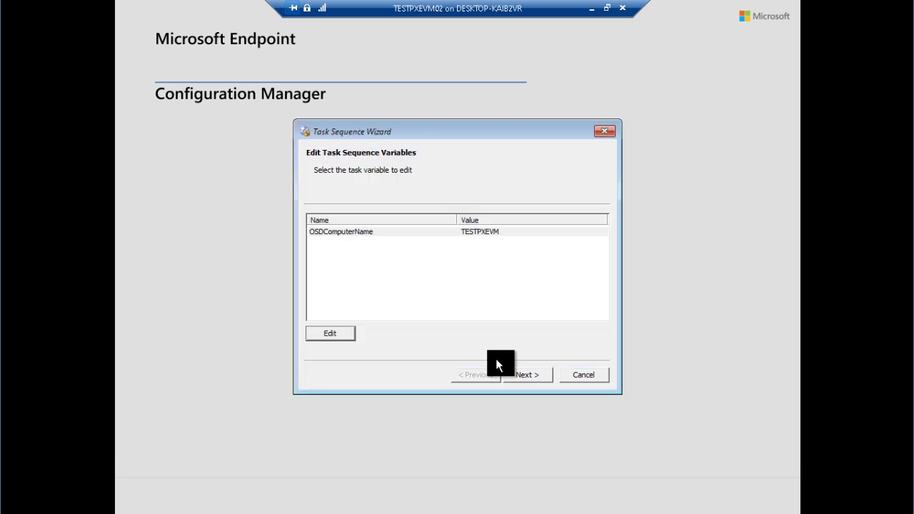
pyautogui.click(523, 374)
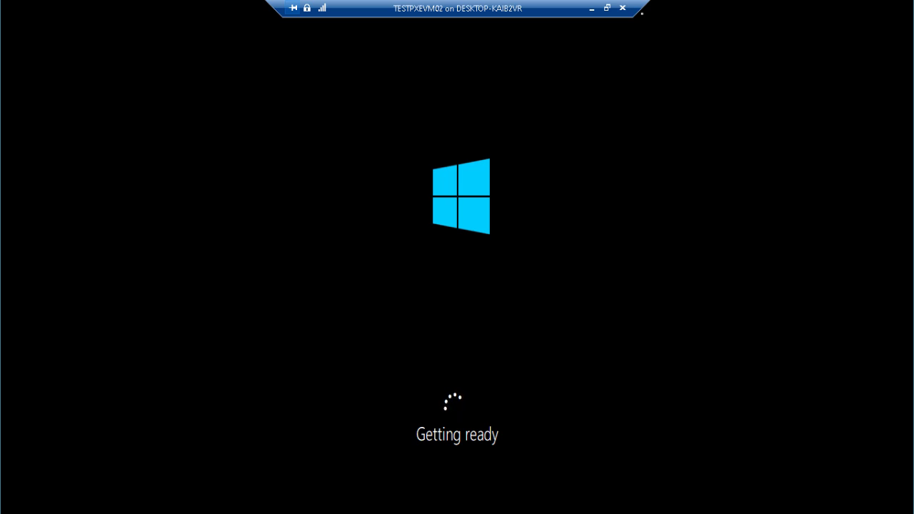
pyautogui.click(606, 8)
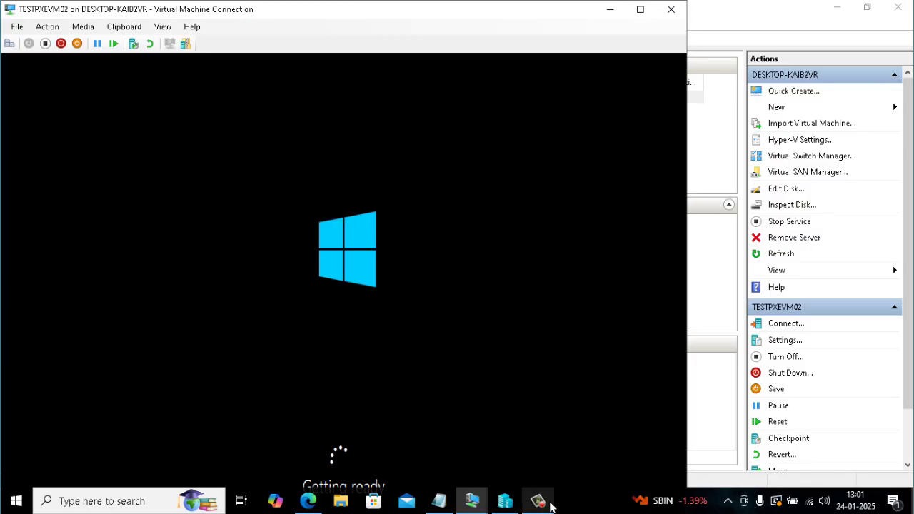
pyautogui.moveTo(536, 505)
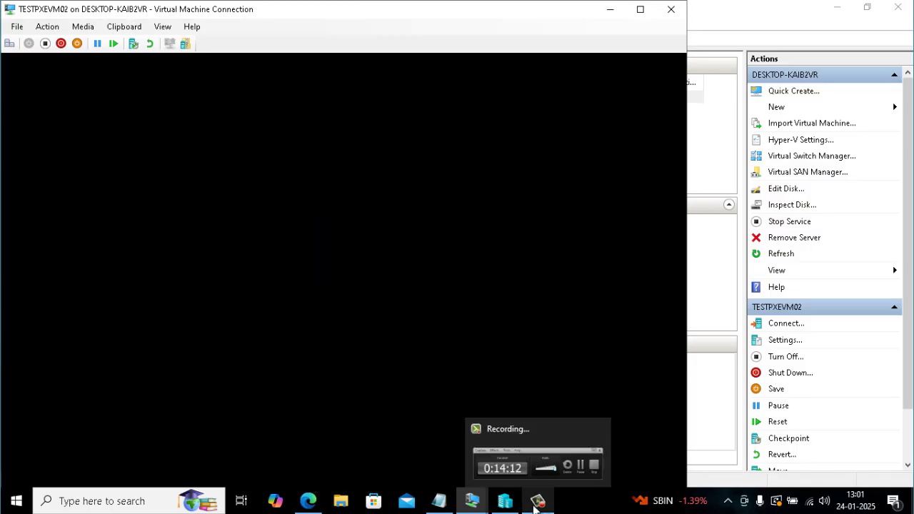
pyautogui.click(558, 433)
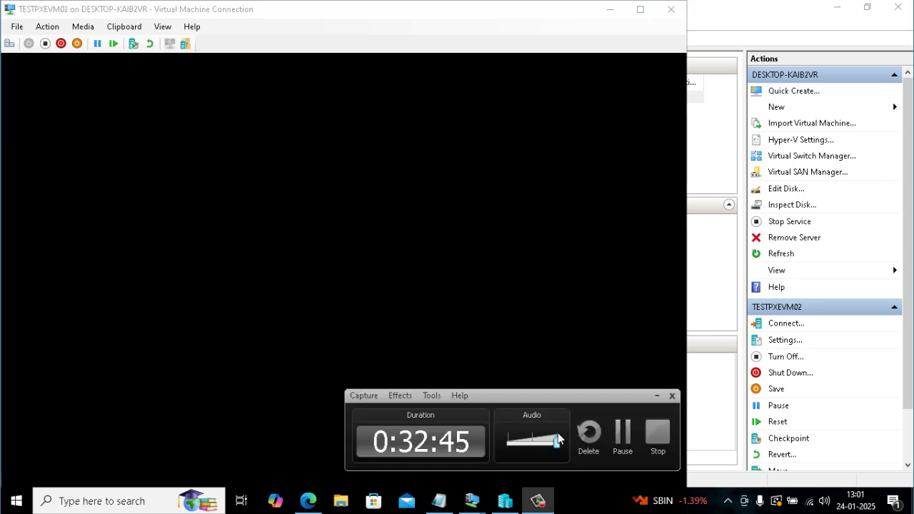
pyautogui.click(619, 434)
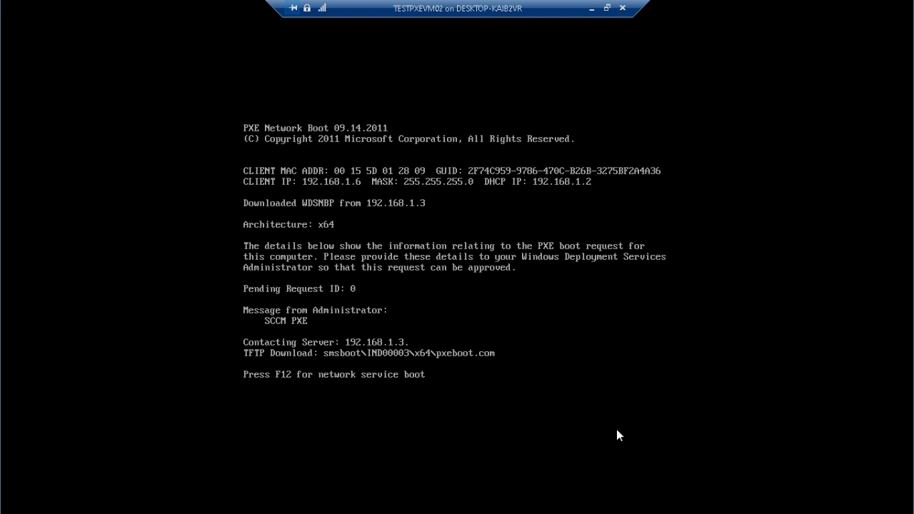
# Request a network service boot on TESTPXEVM02 and continue Windows setup without internet, using the limited setup
pyautogui.press('F12')
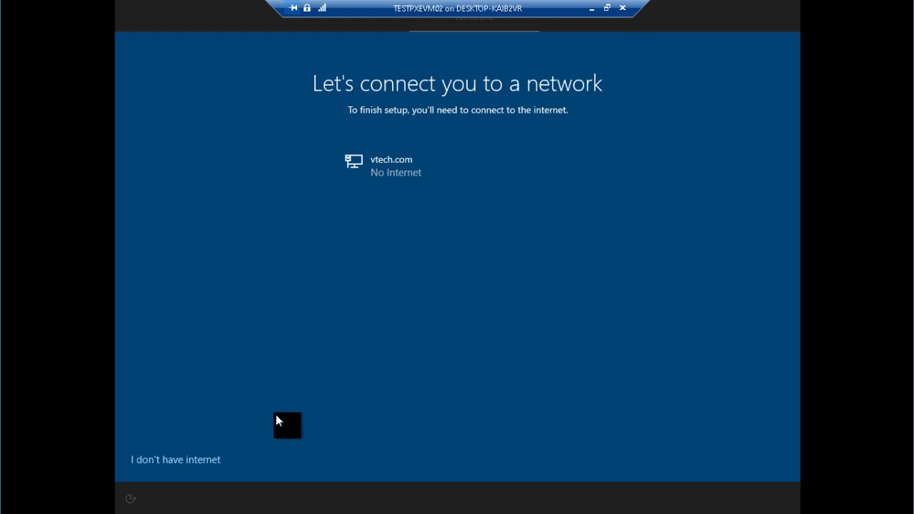
pyautogui.click(192, 466)
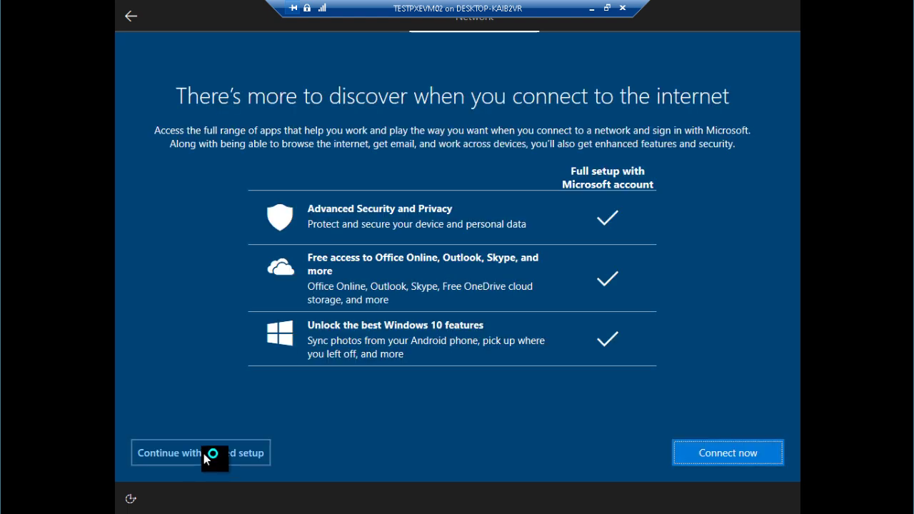
pyautogui.click(203, 454)
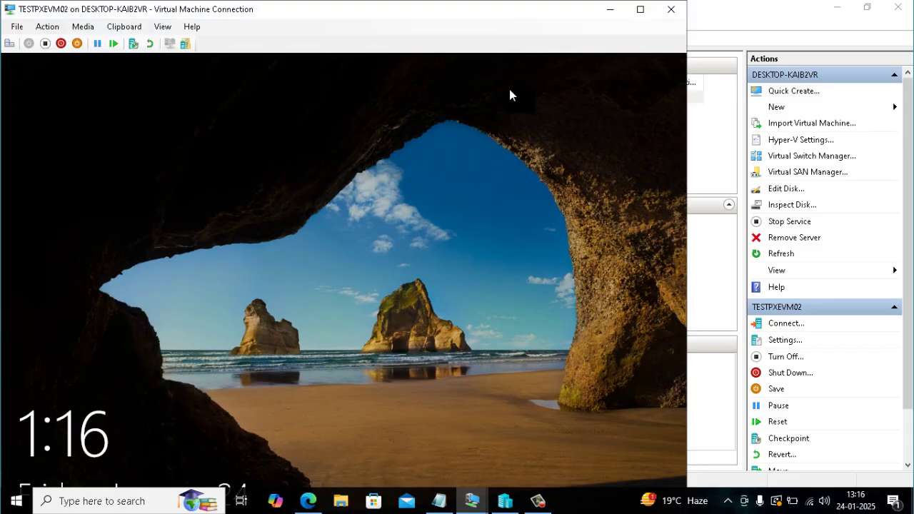
# Unlock the TESTPXEVM02 sign-in screen and sign in to the VTECH domain as sccmadmin with the account password
pyautogui.click(47, 27)
pyautogui.click(74, 43)
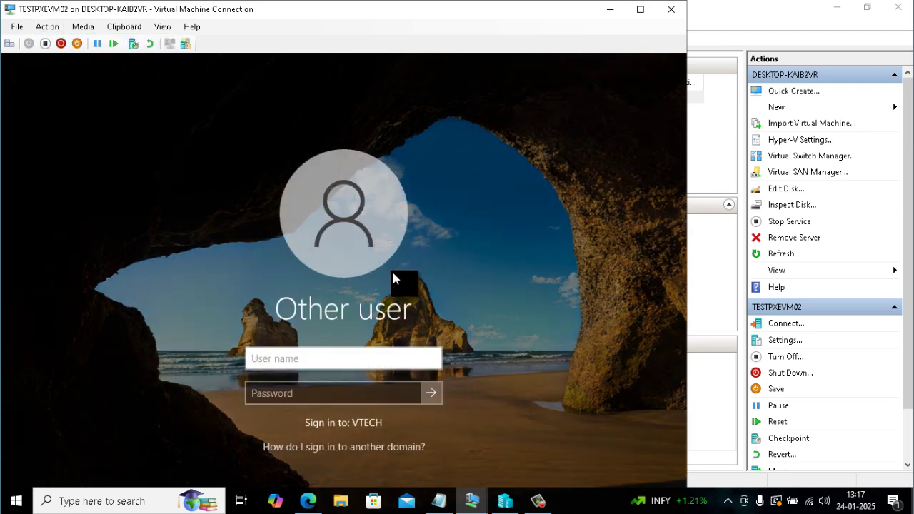
pyautogui.write('sccmadmin')
pyautogui.press('Tab')
pyautogui.write('•••••')
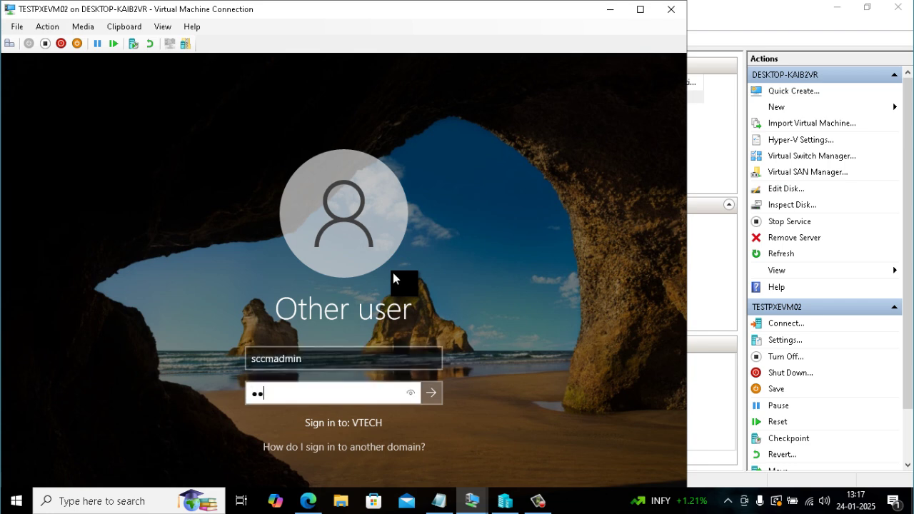
pyautogui.write('••••')
pyautogui.press('Return')
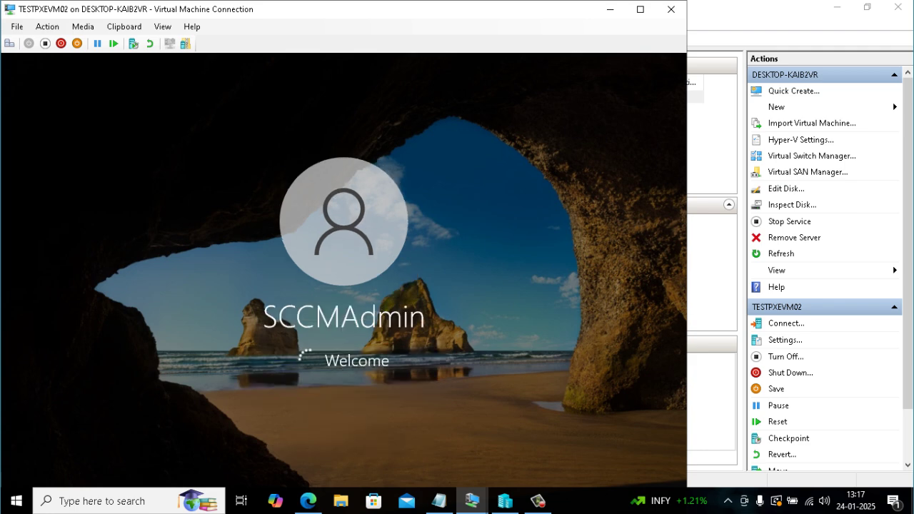
# Connect to the TESTPXEVM02 desktop at 1366 by 768 pixels and maximize the connection window
pyautogui.click(647, 10)
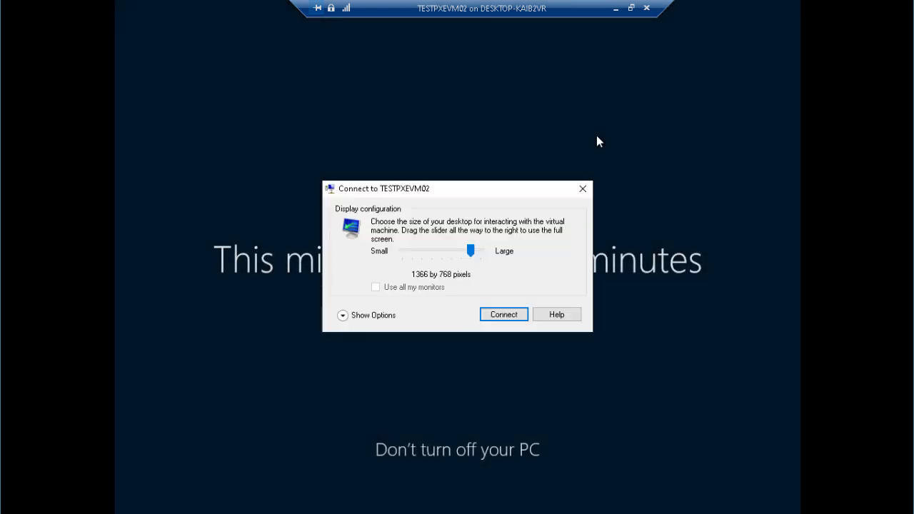
pyautogui.click(504, 315)
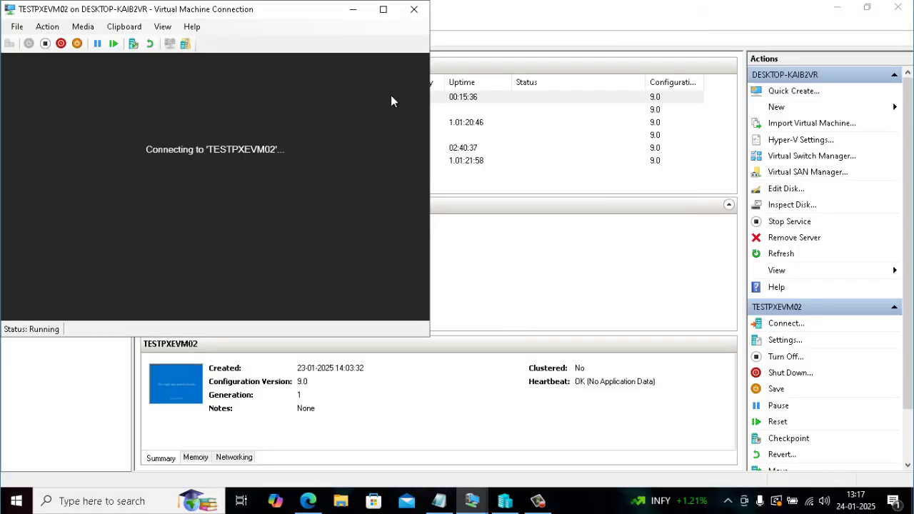
pyautogui.click(382, 10)
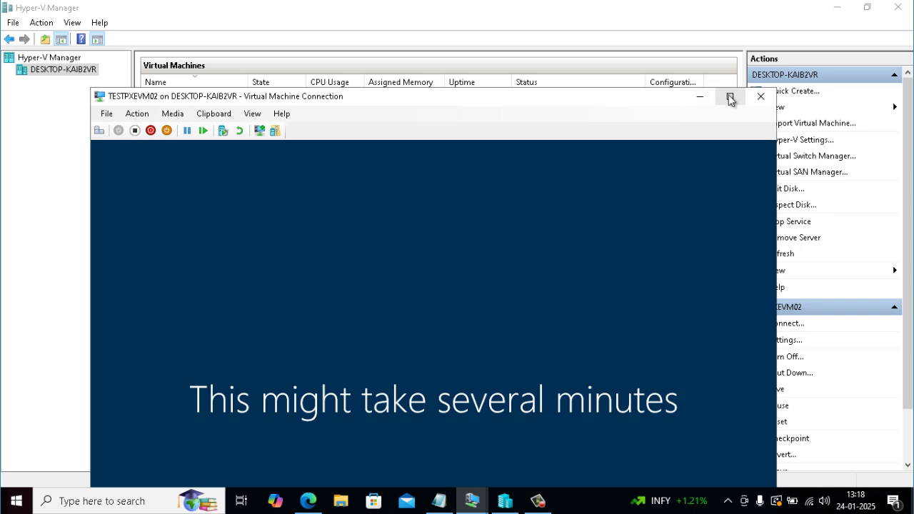
pyautogui.click(730, 97)
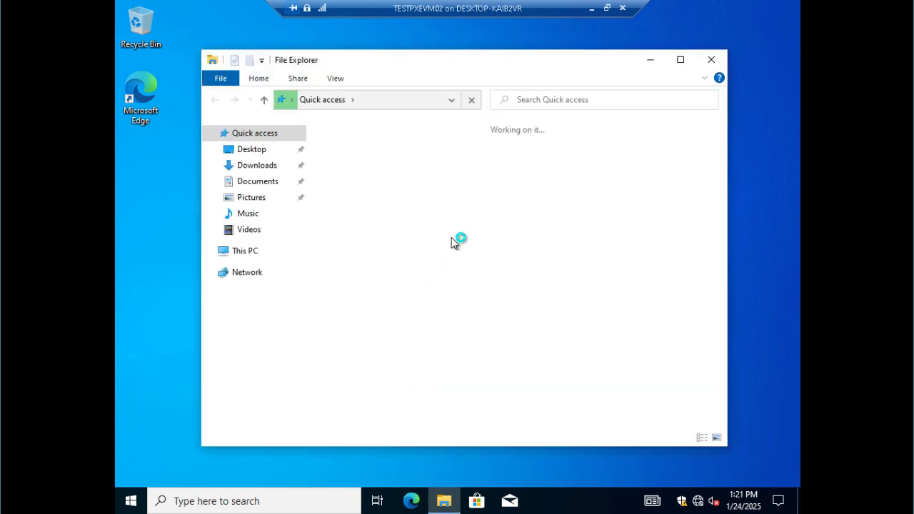
# Examine the folders and drives under This PC on the deployed machine and close File Explorer
pyautogui.click(256, 255)
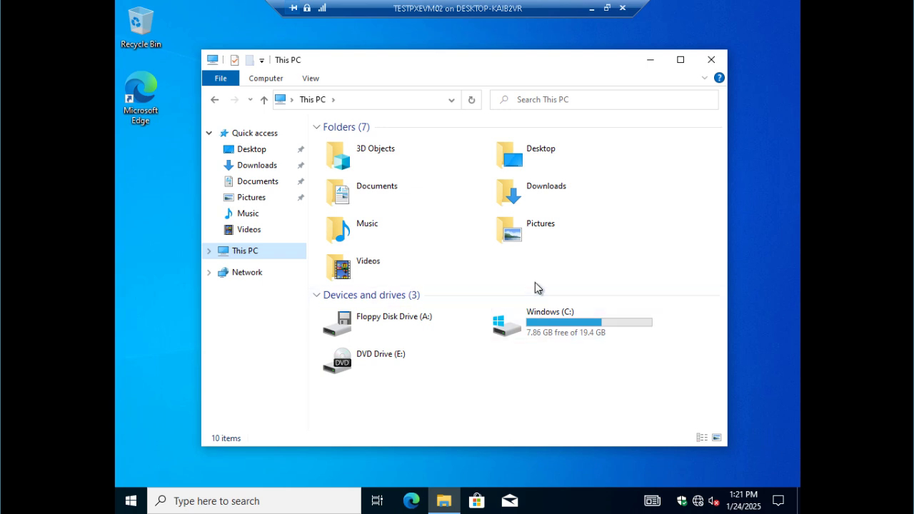
pyautogui.click(712, 60)
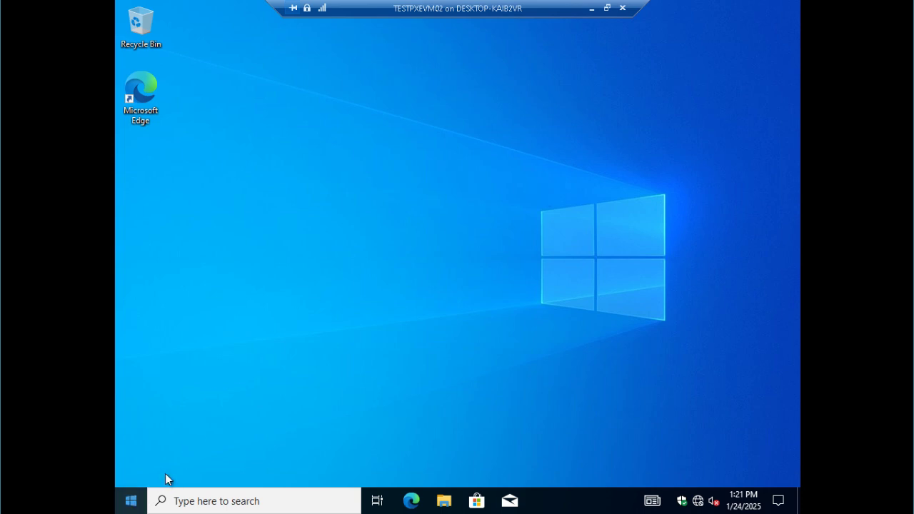
# Run appwiz.cpl to examine the programs installed on the deployed machine, and close Programs and Features
pyautogui.click(132, 502)
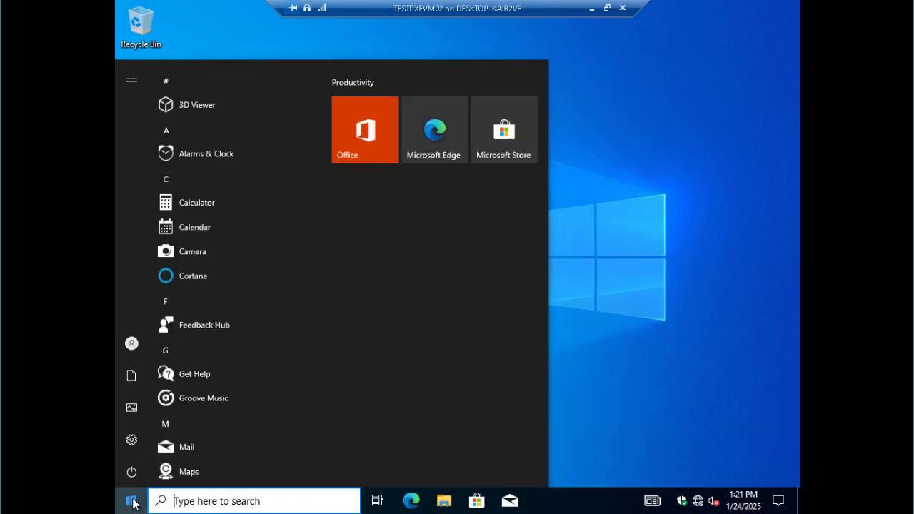
pyautogui.write('run')
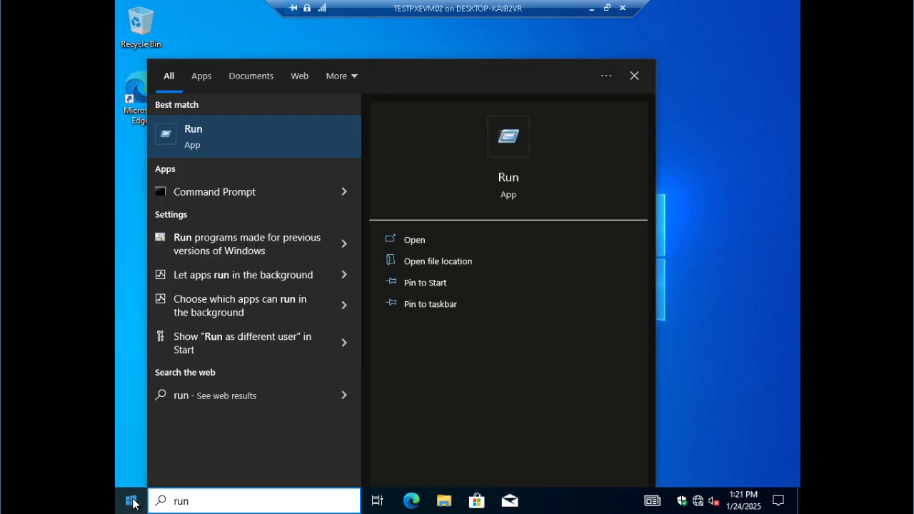
pyautogui.click(240, 145)
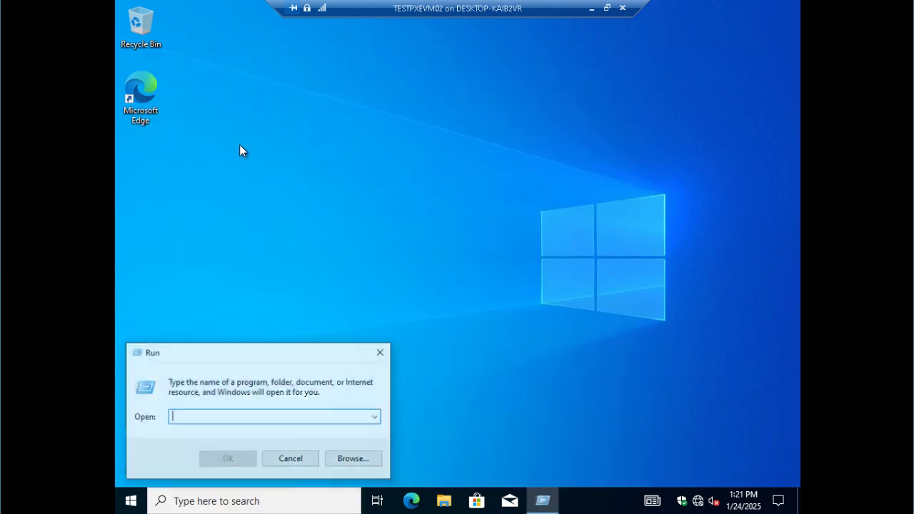
pyautogui.write('appw')
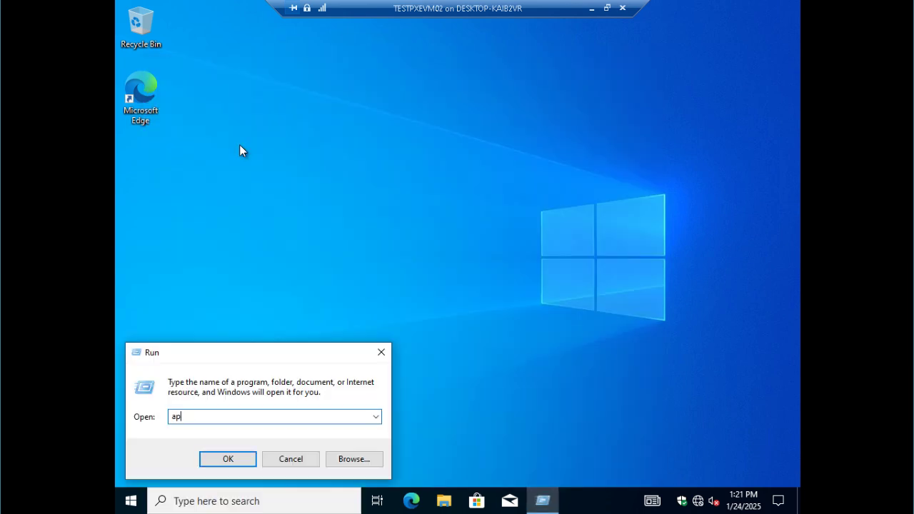
pyautogui.write('iz.cpl')
pyautogui.press('Return')
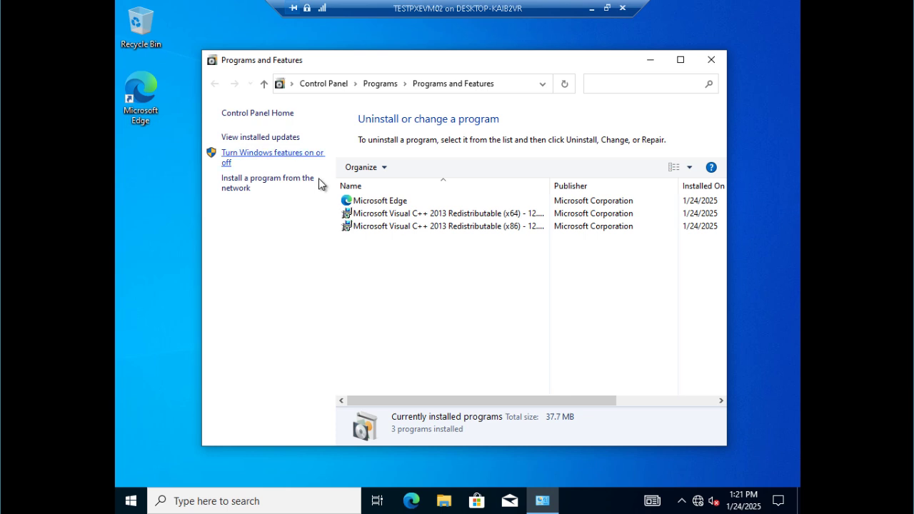
pyautogui.click(713, 64)
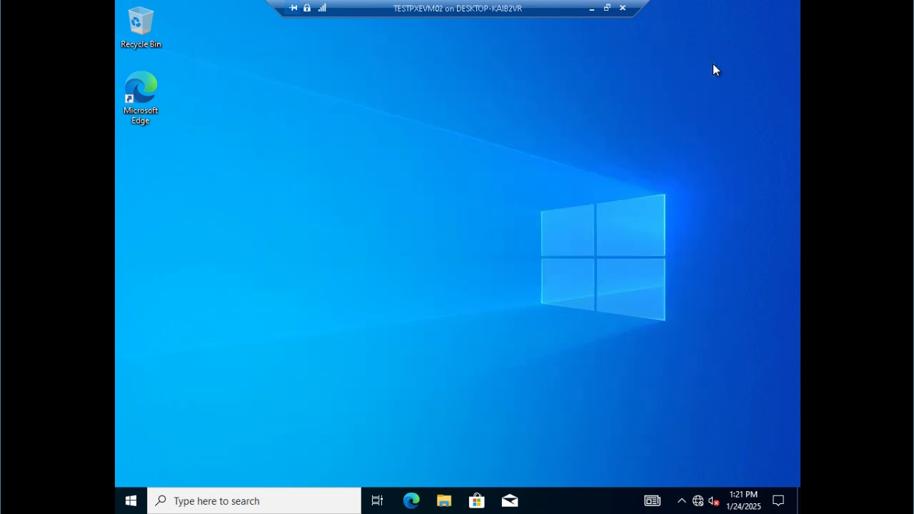